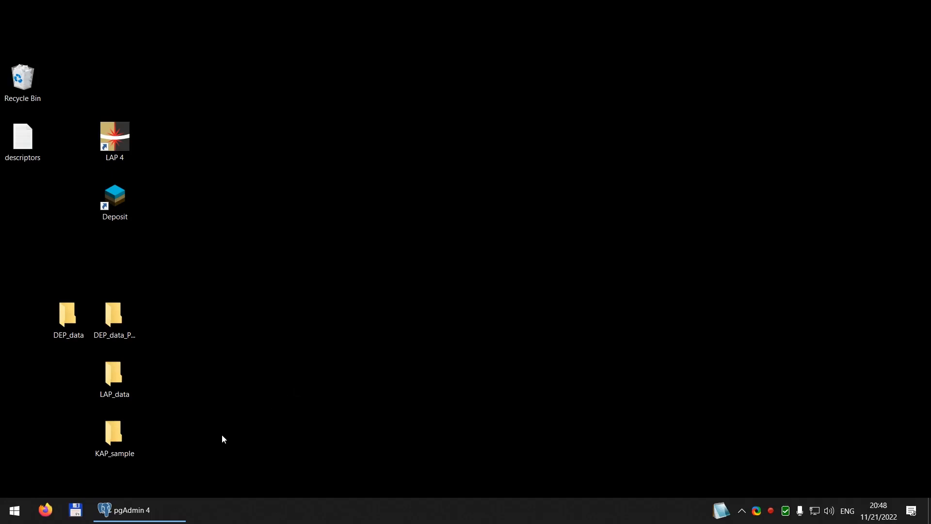
Switch to pgAdmin 4 and start a new database named lap_data on the PostgreSQL 15 server
left_click(127, 510)
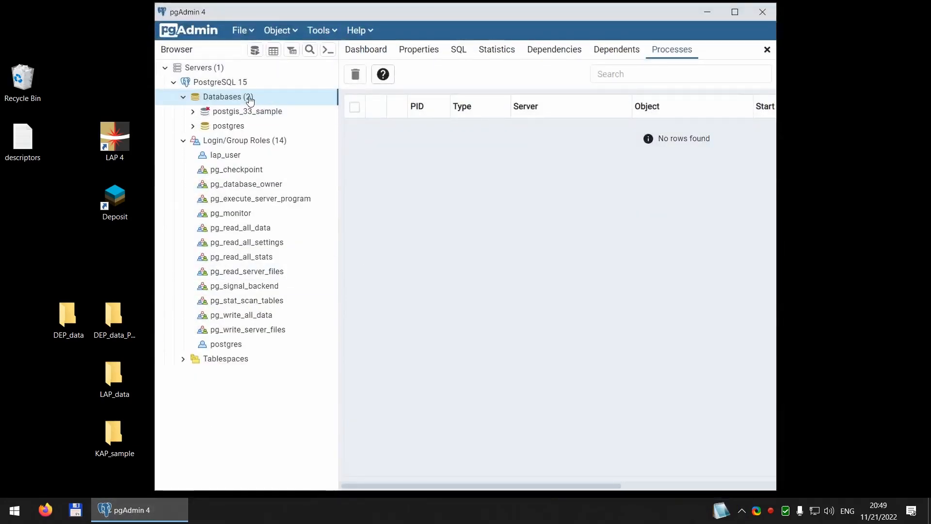
right_click(219, 98)
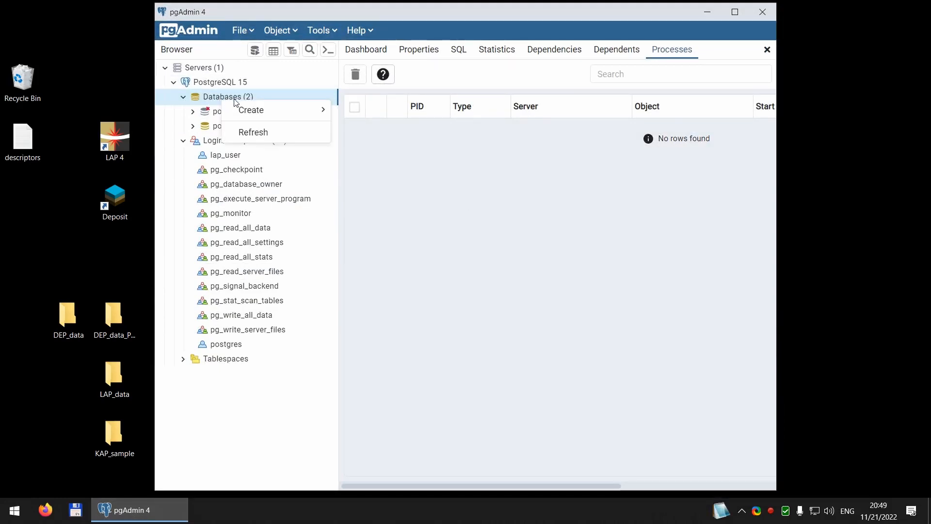
mouse_move(242, 109)
left_click(380, 110)
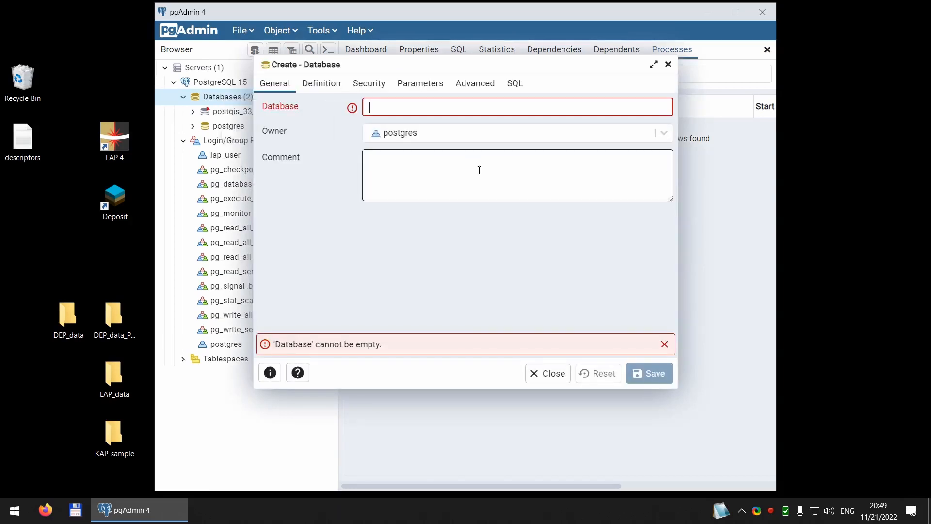
type("dep")
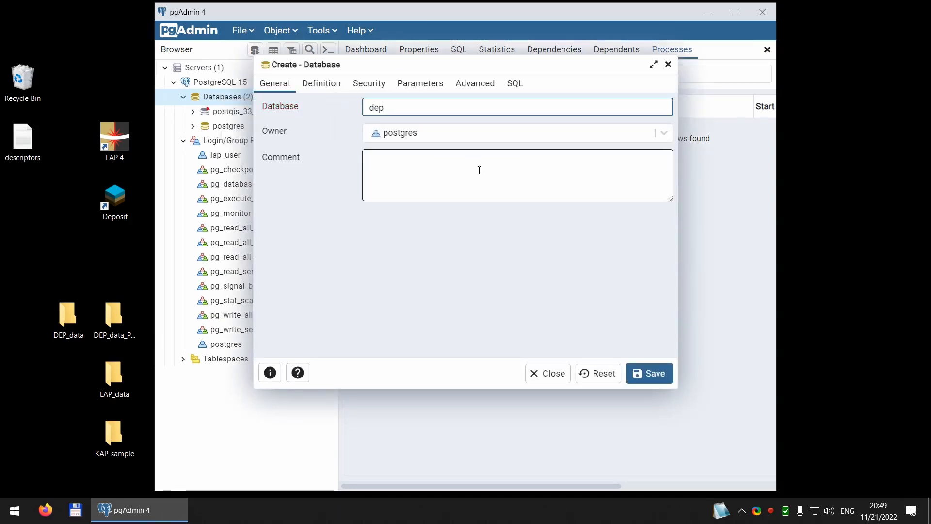
key("BackSpace")
key("BackSpace")
key("BackSpace")
type("lap_data")
Assign lap_user as the owner of the new database and save it
left_click(649, 136)
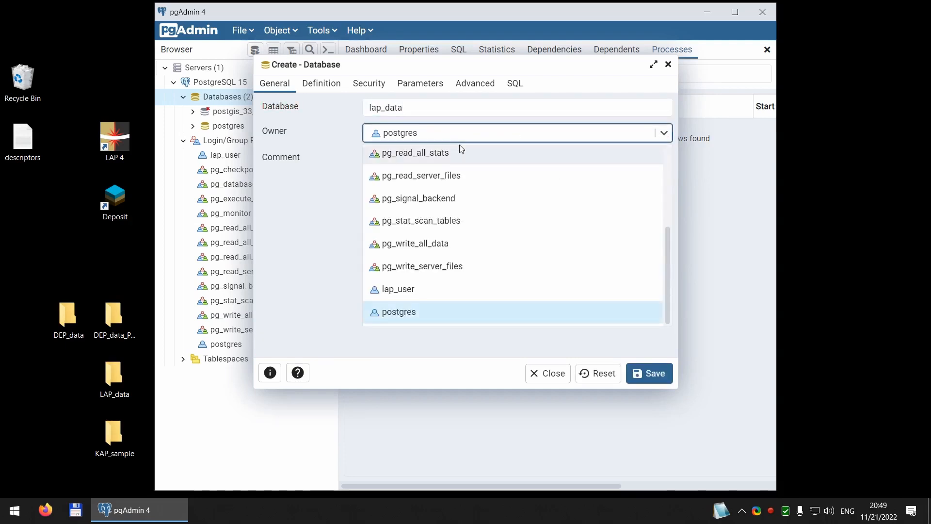
left_click(394, 289)
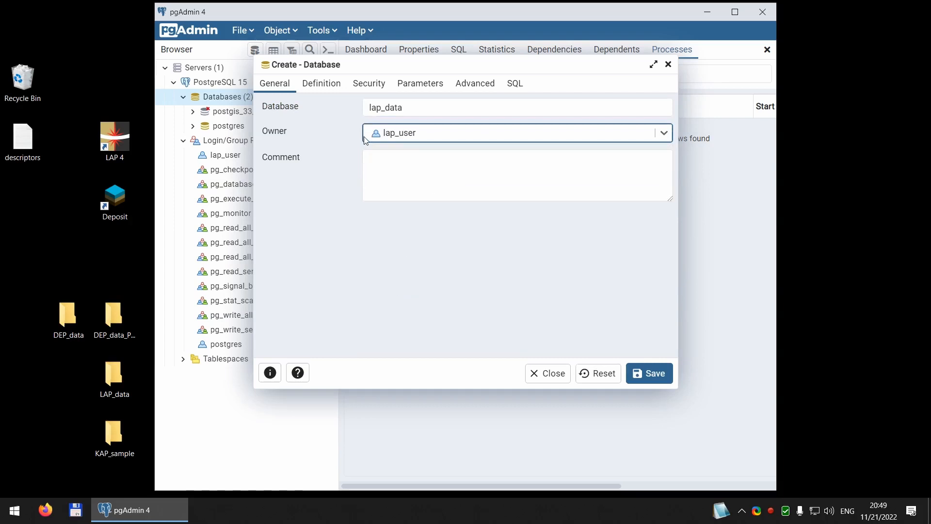
left_click(643, 382)
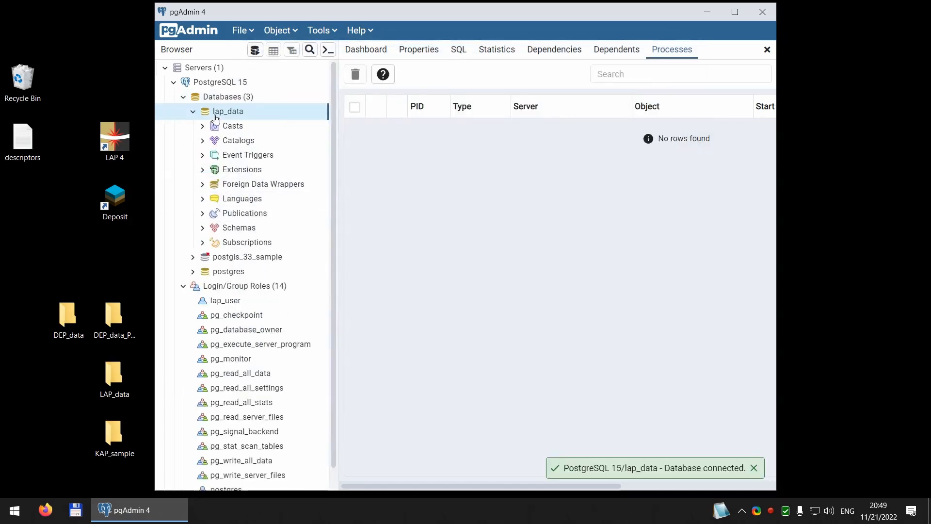
Launch LAP 4 and set up a PostgreSQL data source with host localhost and database lap_data
left_click(708, 13)
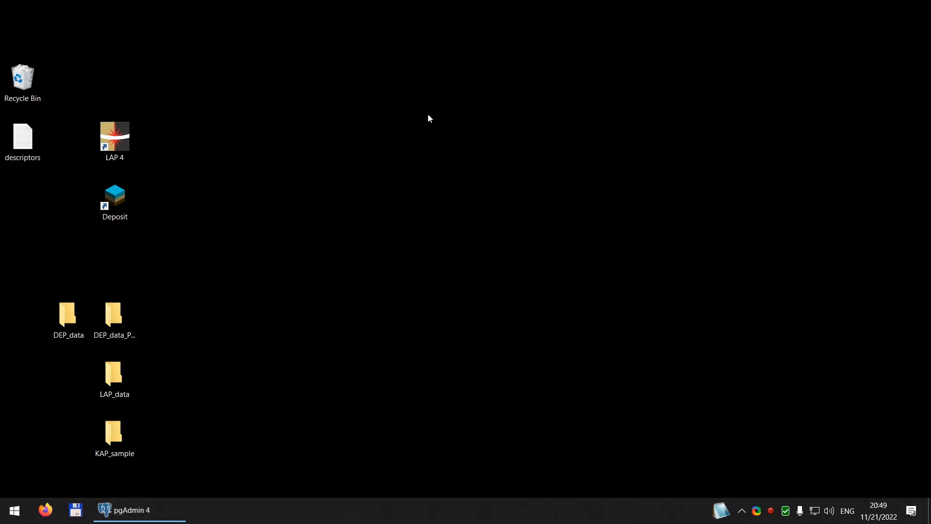
double_click(130, 134)
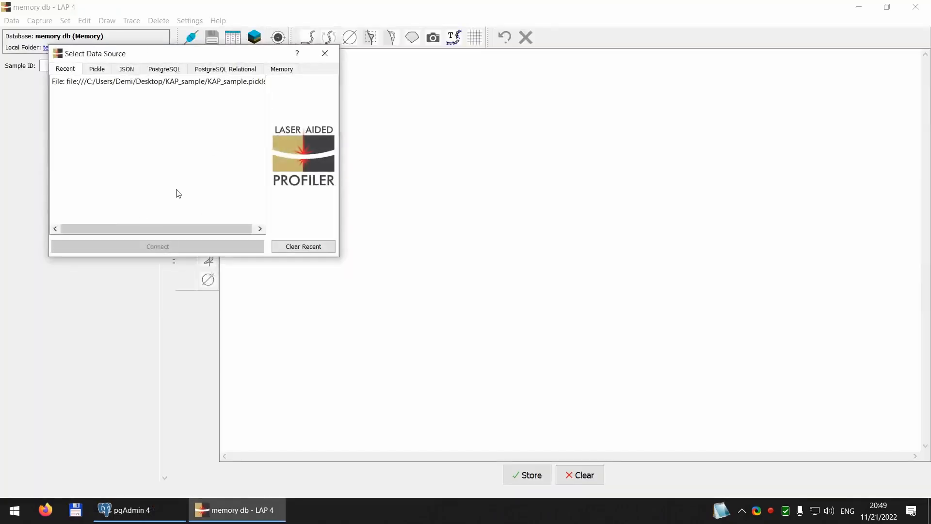
left_click_drag(196, 58, 386, 184)
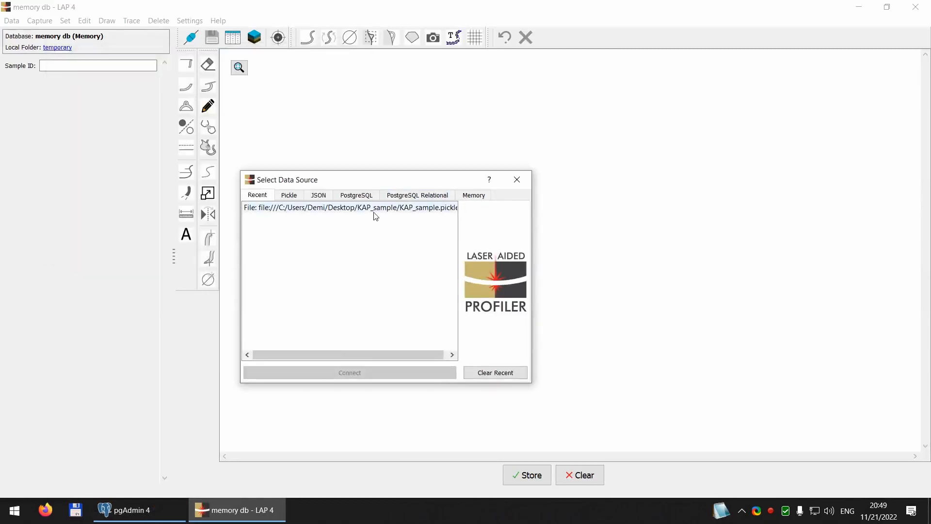
left_click(349, 198)
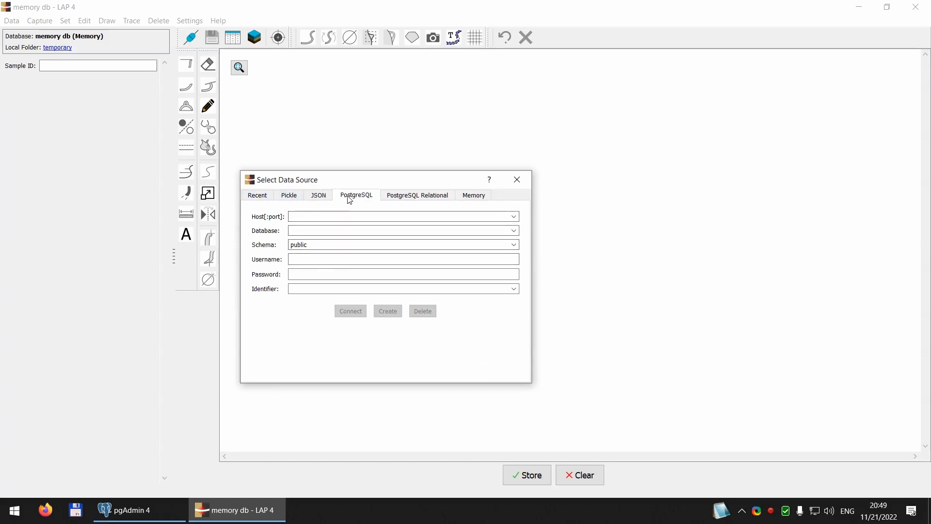
left_click(349, 217)
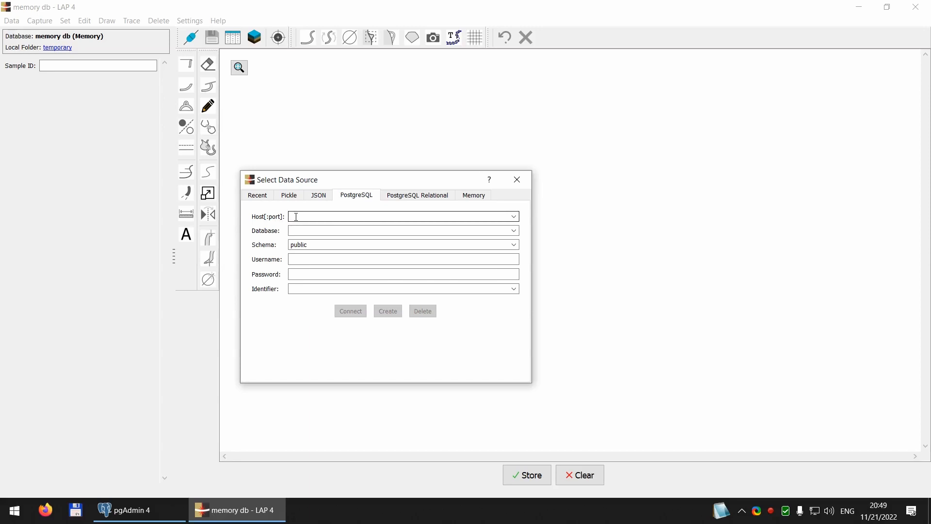
type("calhost")
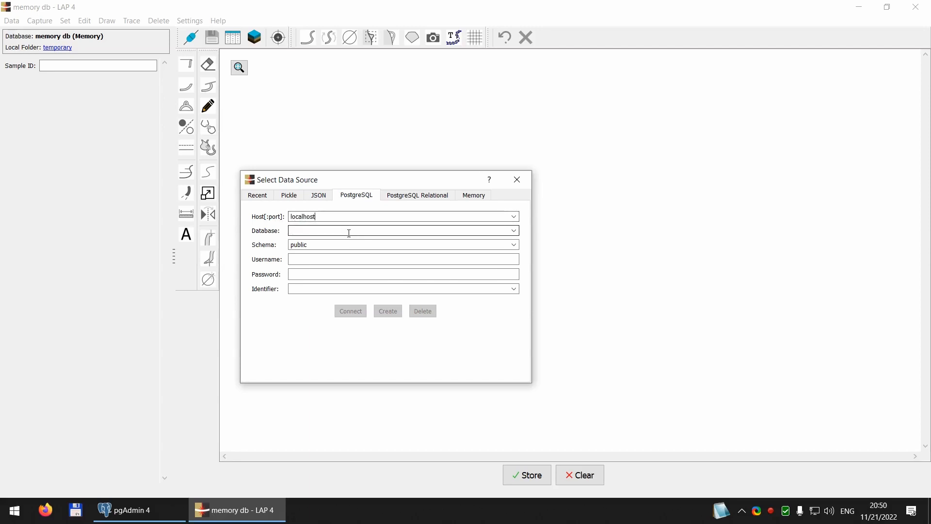
type("lap_data")
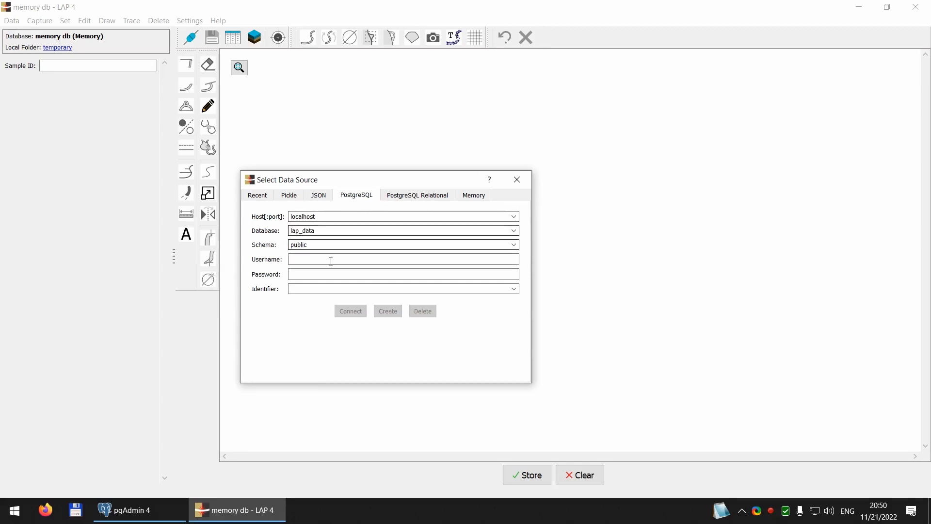
Enter the username lap_user, the database password and the identifier lap_data for the PostgreSQL connection
left_click(317, 263)
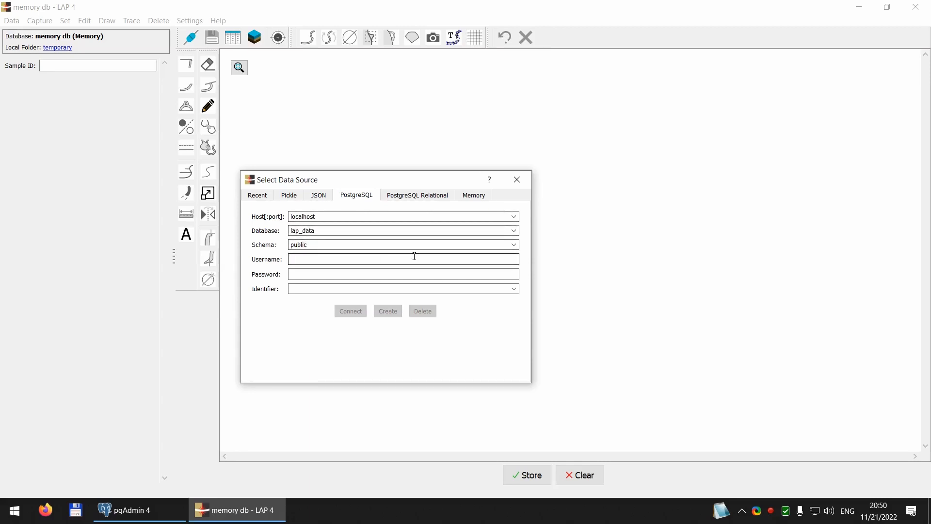
type("la")
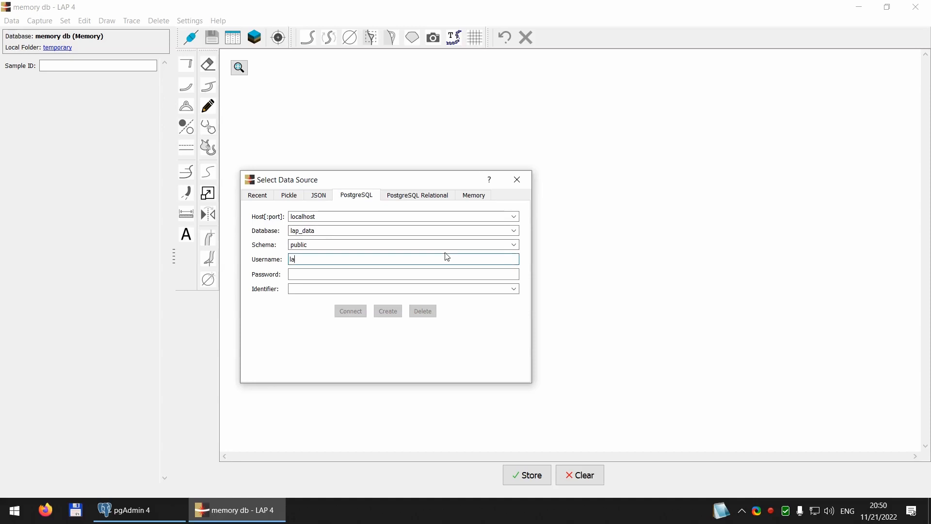
type("p_user")
left_click(461, 273)
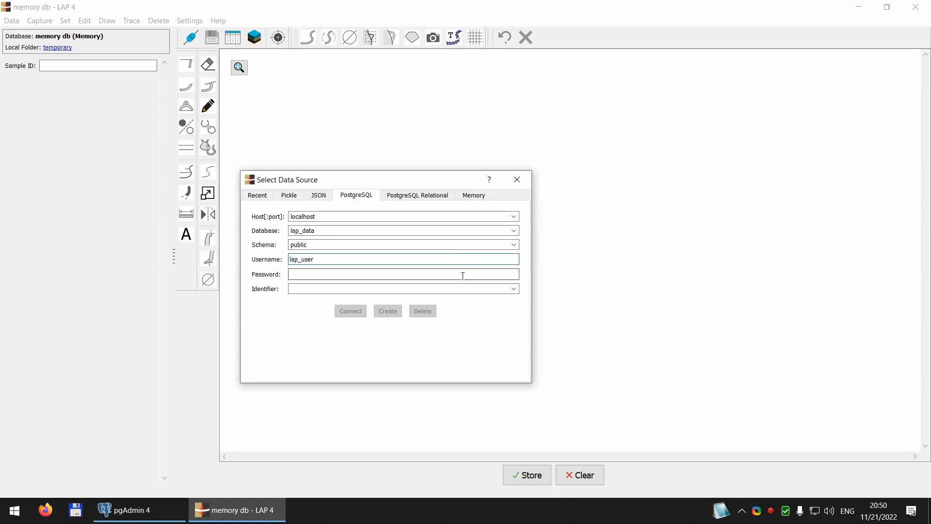
type("•••")
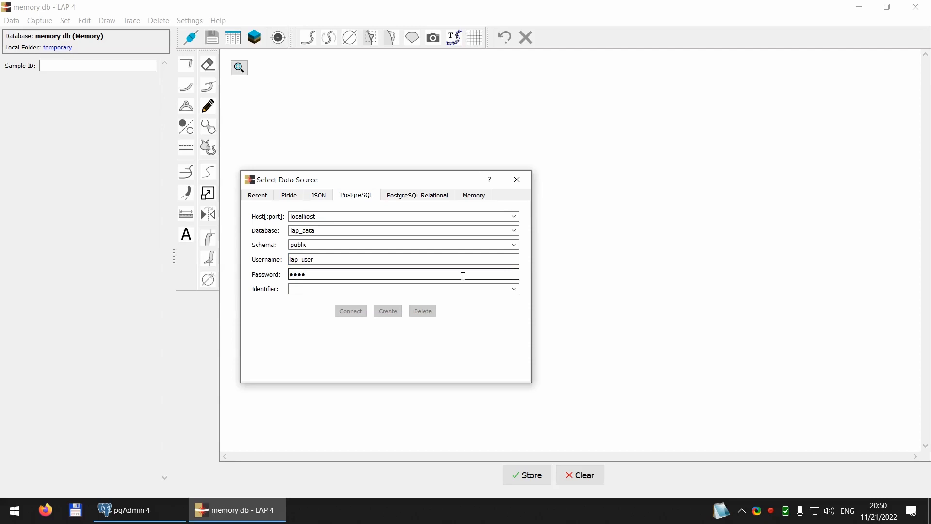
left_click(478, 290)
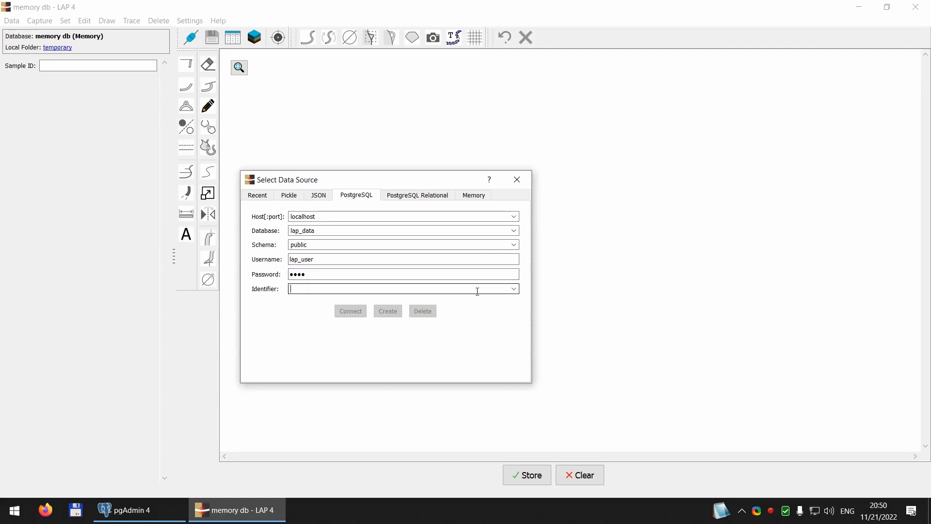
type("lap_data")
left_click(291, 230)
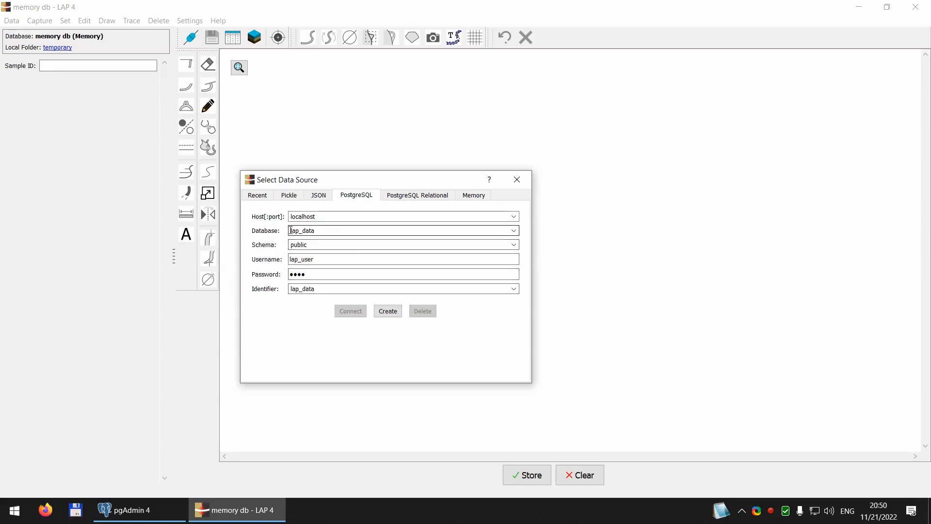
left_click(305, 288)
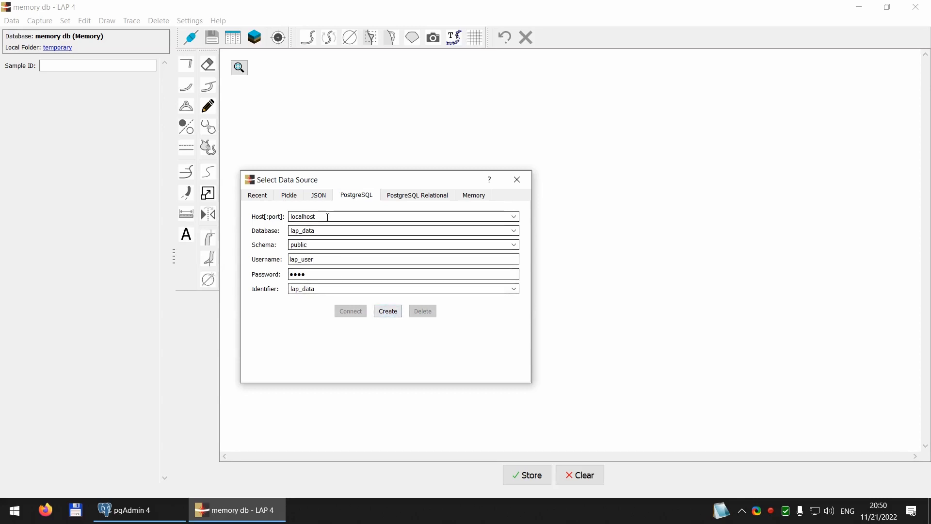
Create the data source with the DEP_data_PGSQL folder on the Desktop as its local folder
left_click(384, 315)
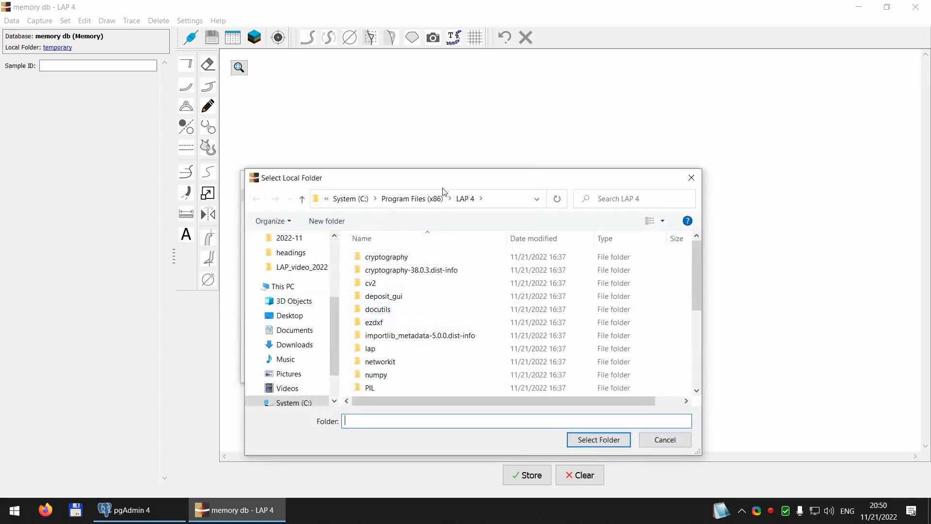
left_click_drag(432, 176, 393, 171)
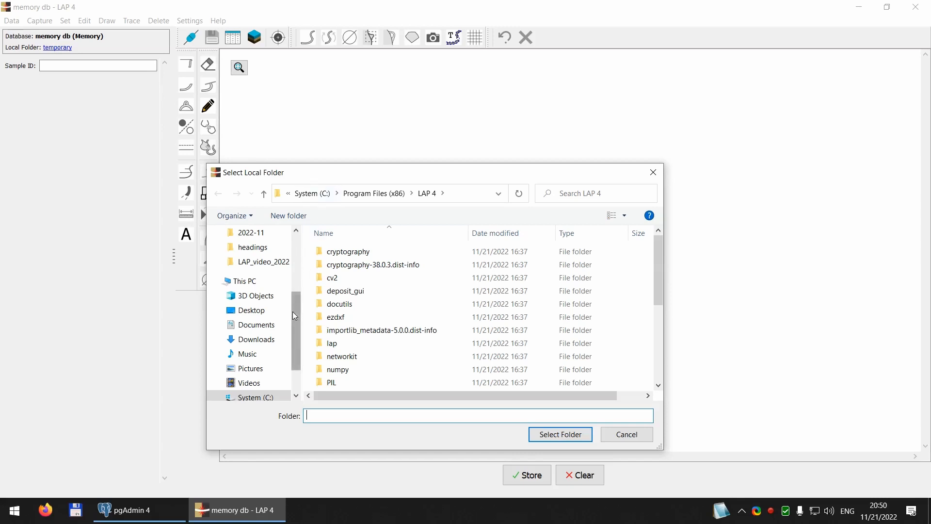
left_click(264, 316)
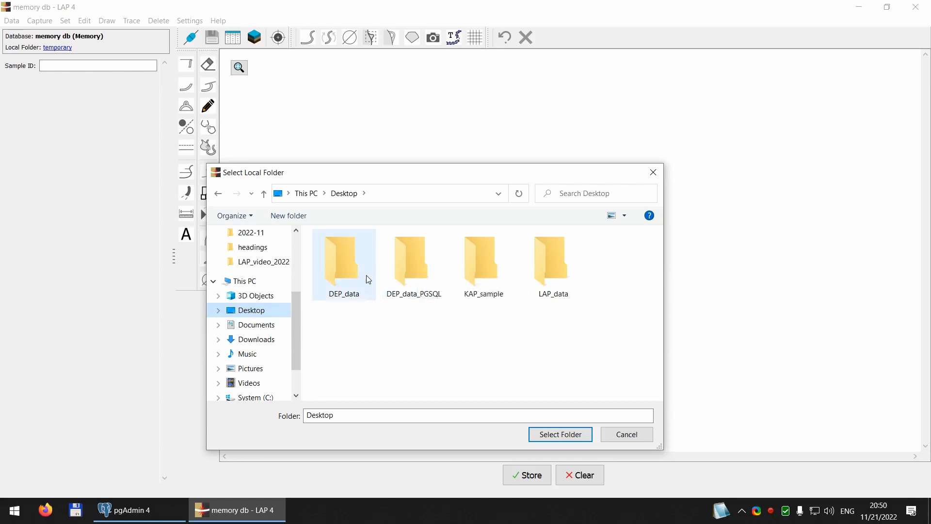
double_click(394, 261)
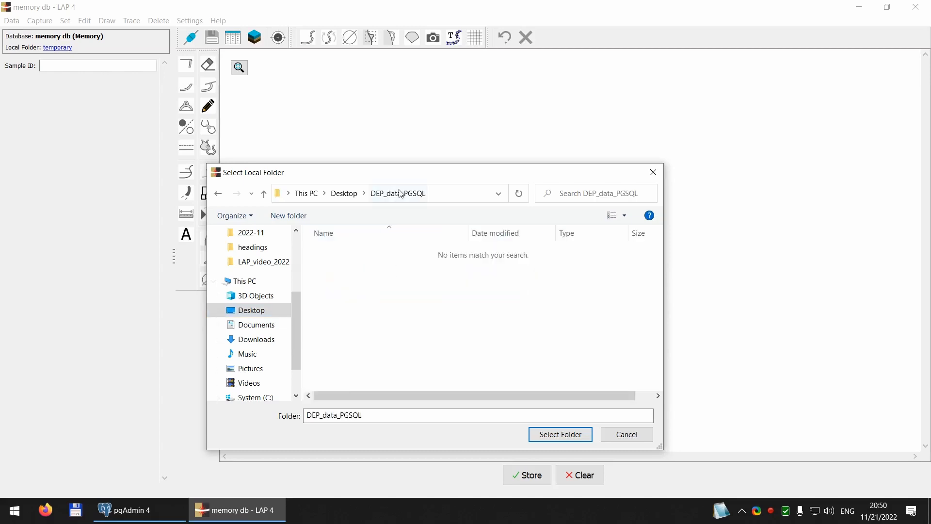
left_click(554, 439)
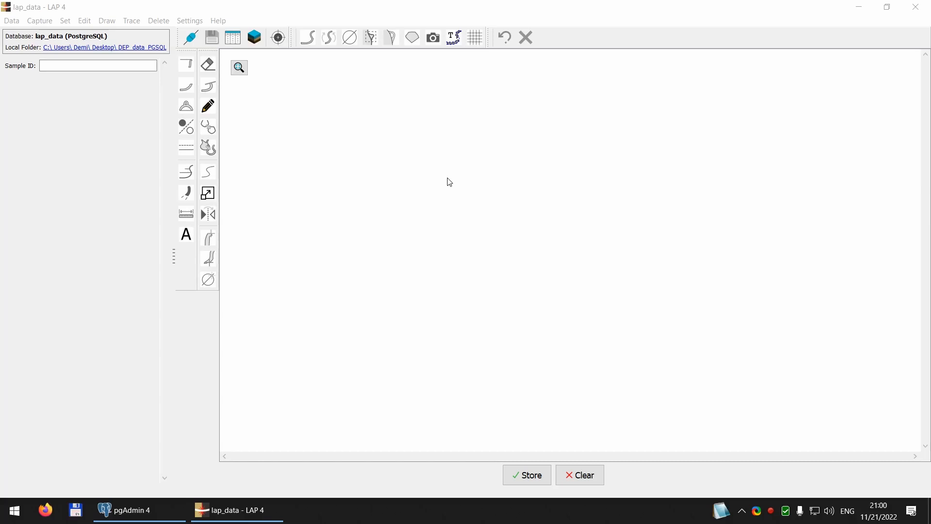
Close LAP 4, launch Deposit and connect to the recent lap_data database on localhost
left_click(930, 1)
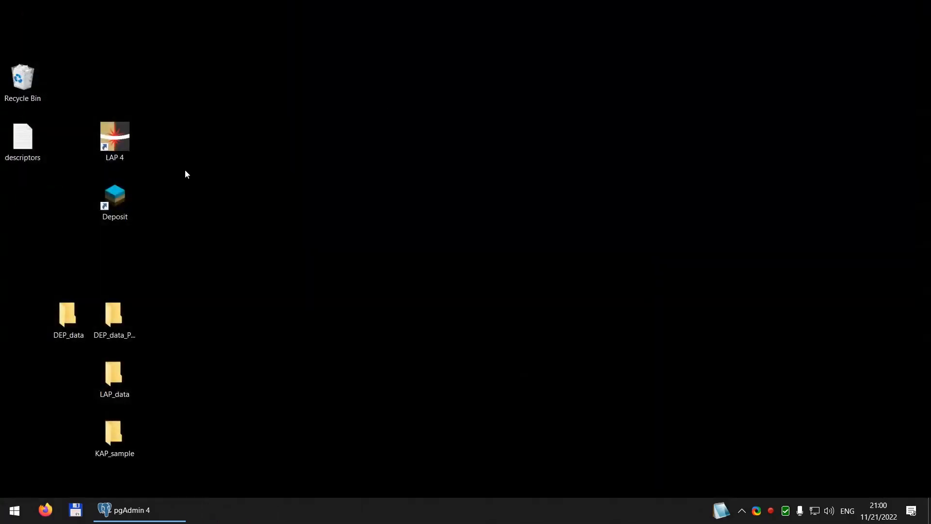
double_click(111, 197)
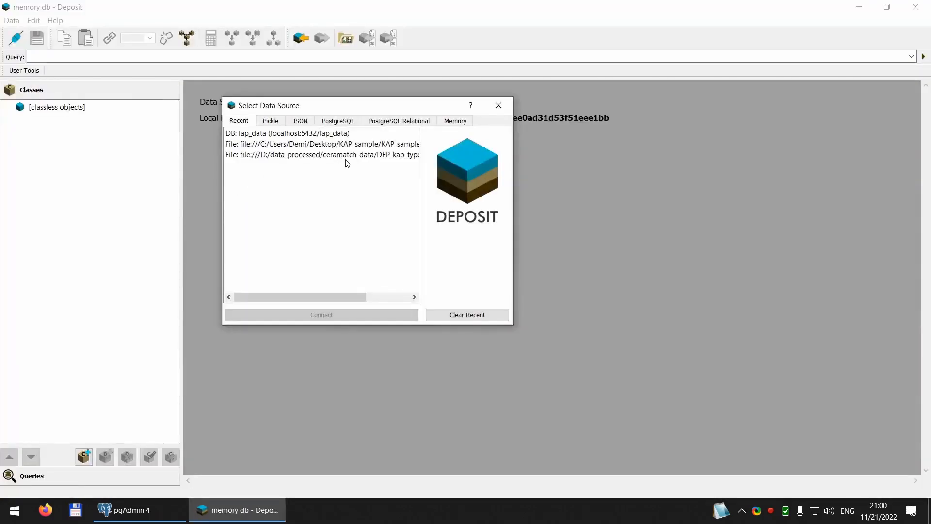
double_click(241, 133)
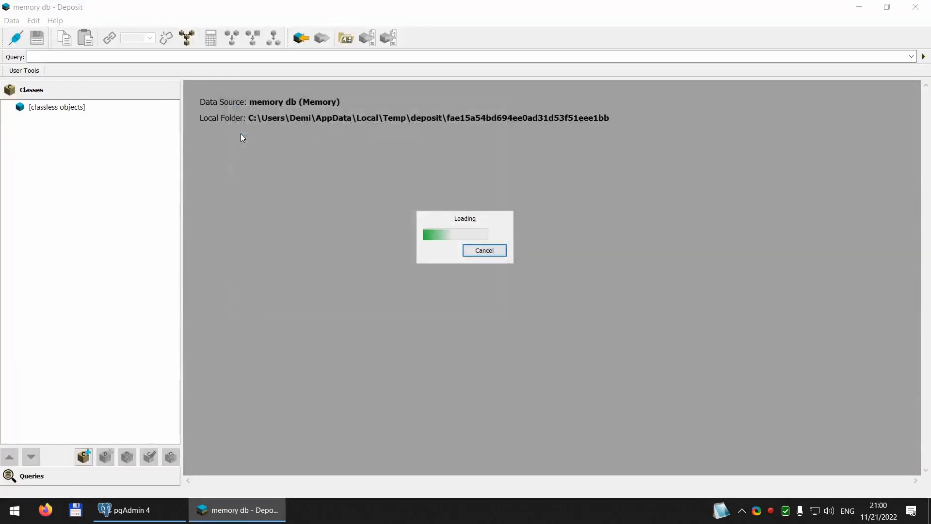
Import all classes from the recent KAP_sample.pickle data source into the lap_data database
left_click(299, 38)
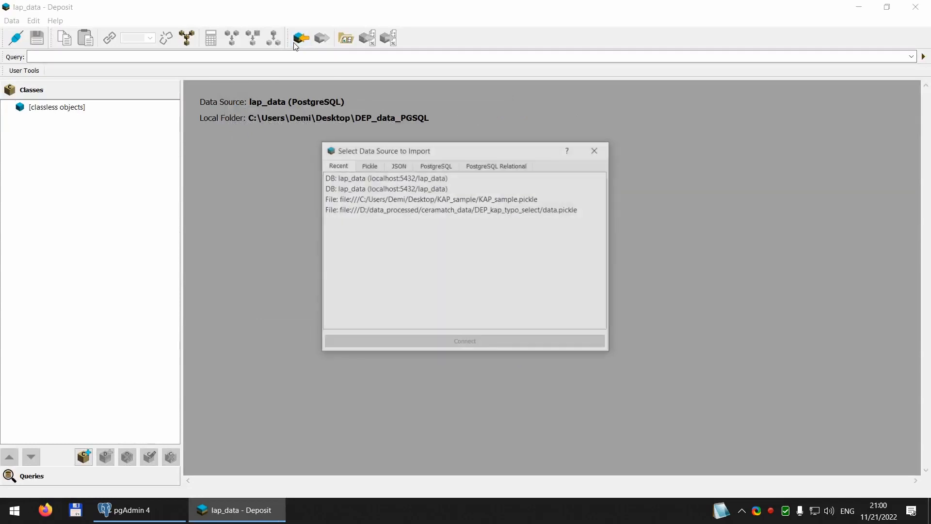
left_click(498, 197)
left_click(431, 342)
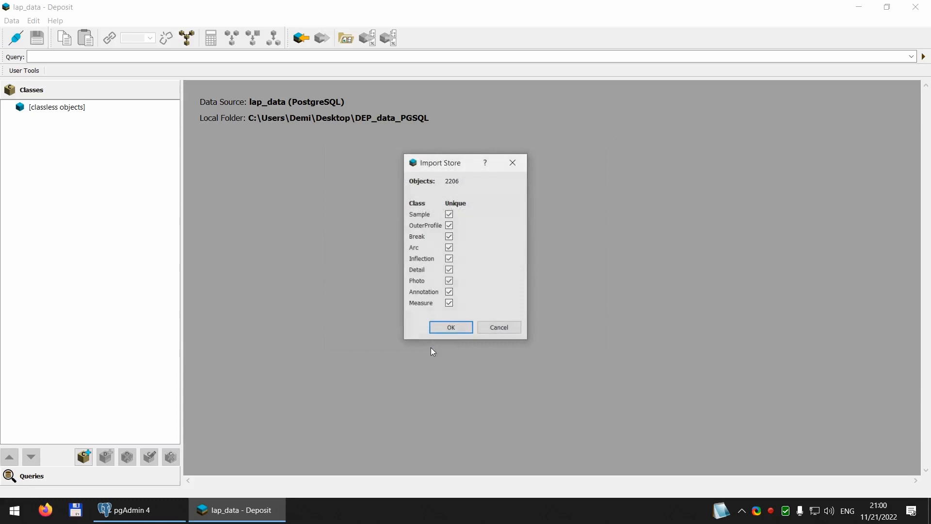
left_click(447, 329)
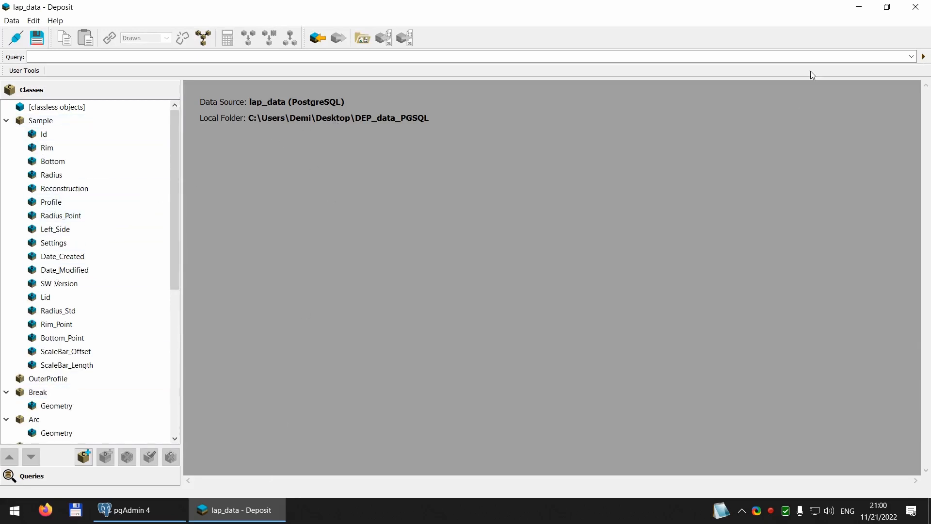
Minimize Deposit and open the DEP_data_PGSQL folder on the desktop to examine its contents
left_click(857, 11)
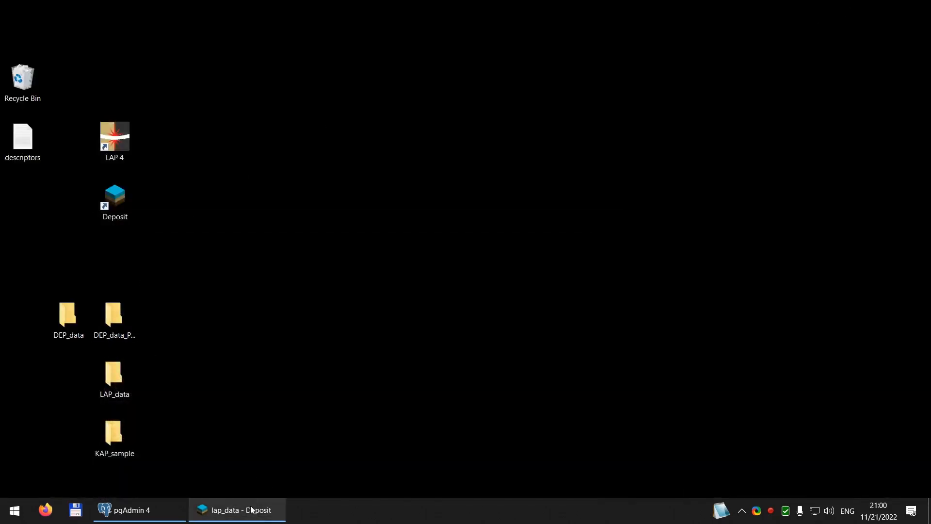
left_click(107, 313)
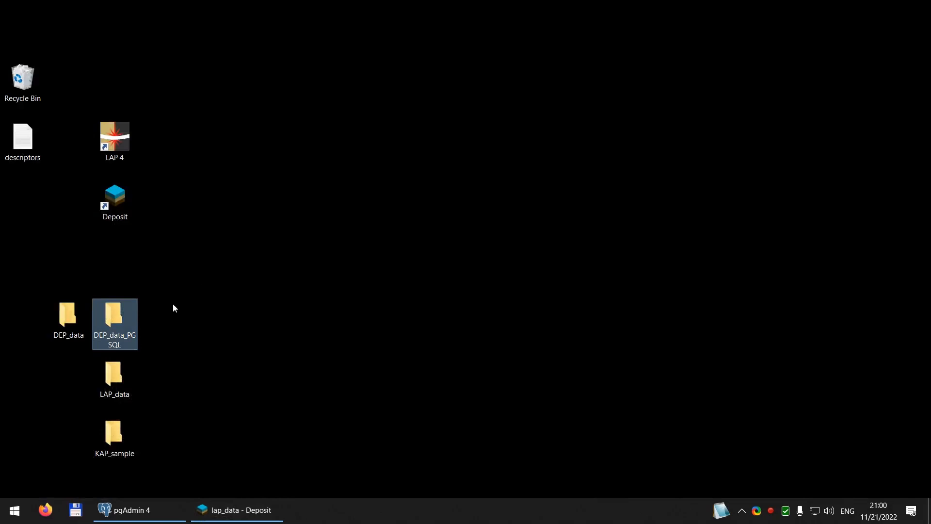
double_click(114, 312)
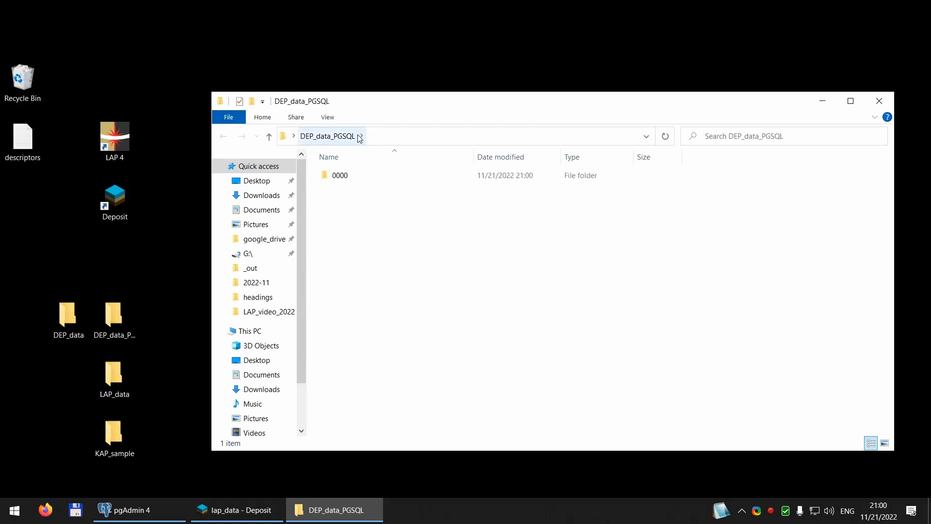
Look through the files in the 0000 subfolder of DEP_data_PGSQL, and close the folder window
double_click(336, 175)
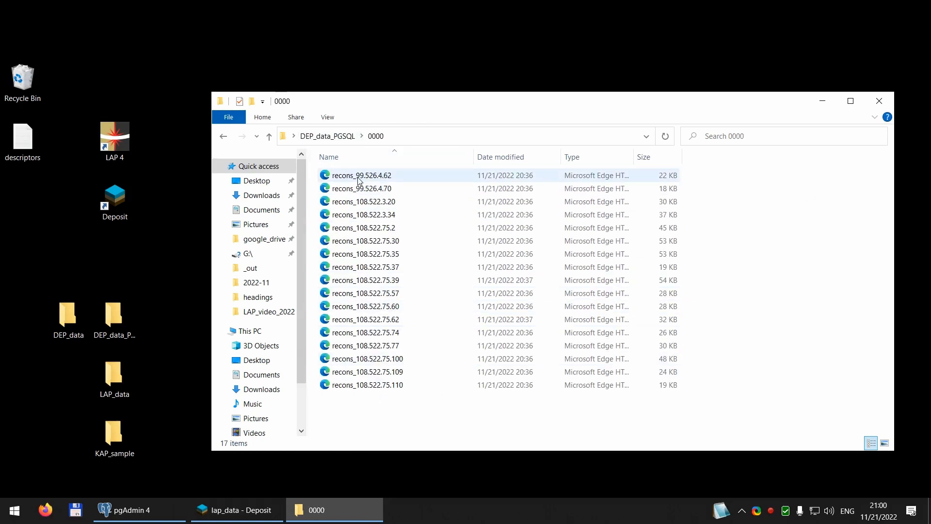
left_click(878, 102)
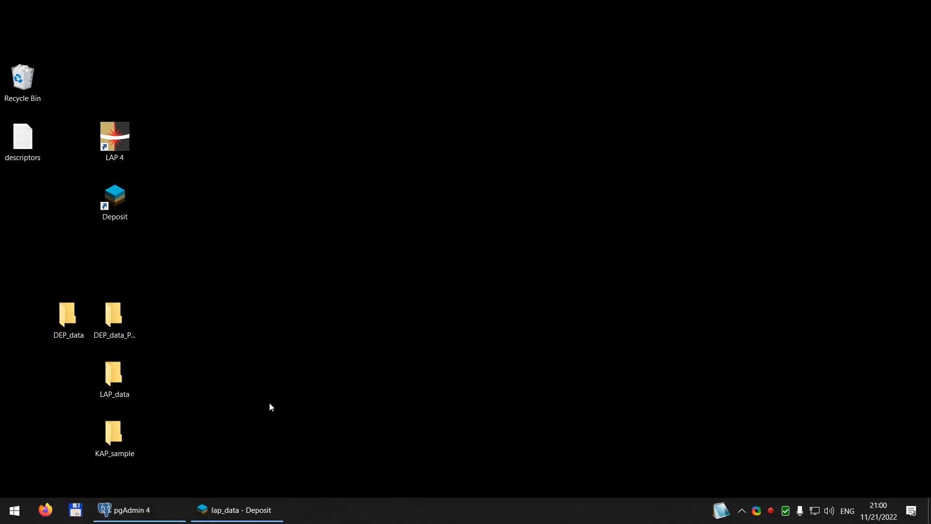
Switch to Deposit, check the option for backing up the database after every save, and save the lap_data database
left_click(235, 509)
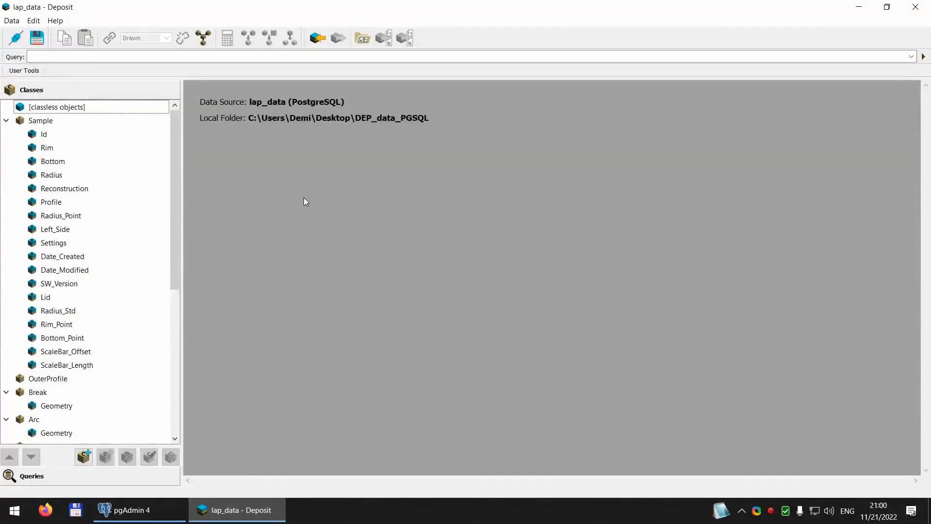
left_click(228, 511)
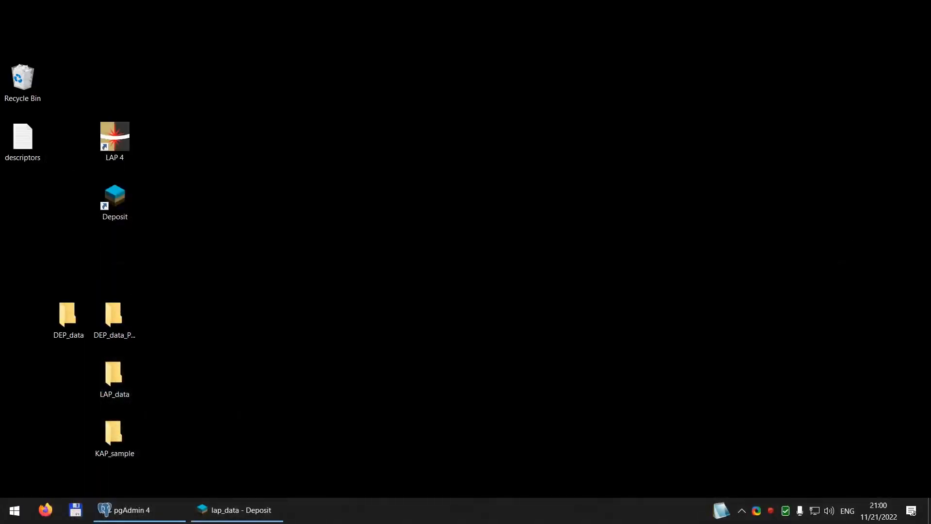
left_click(229, 518)
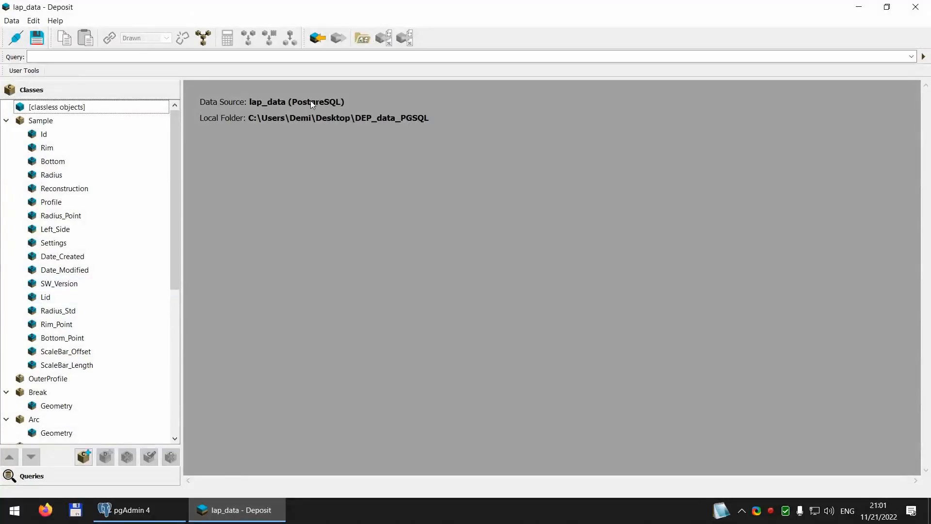
left_click(7, 25)
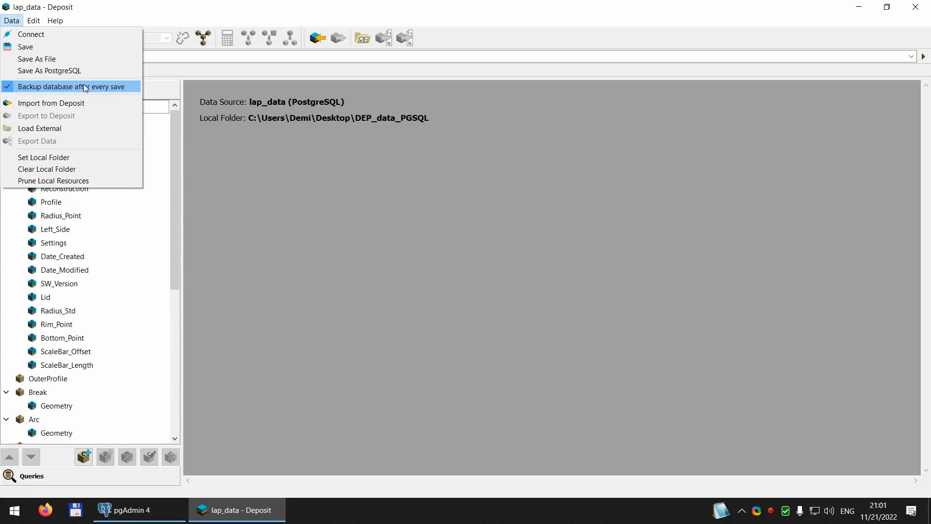
left_click(271, 158)
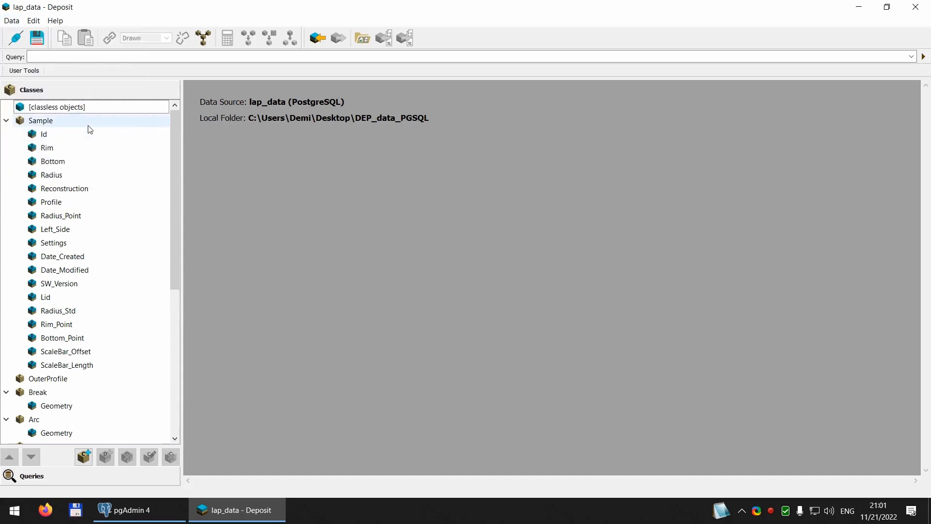
left_click(38, 41)
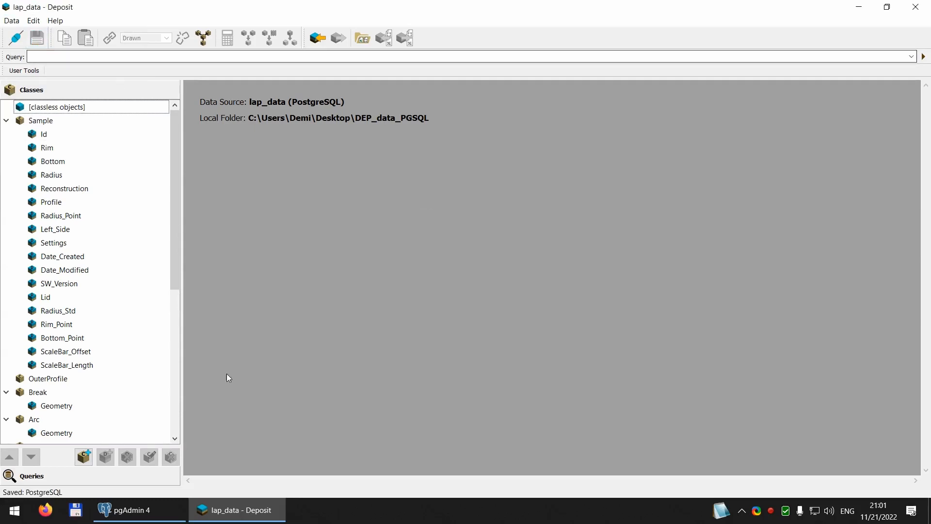
Minimize Deposit, examine the _backup subfolder of DEP_data_PGSQL on the desktop, and close the folder window
left_click(234, 509)
double_click(118, 316)
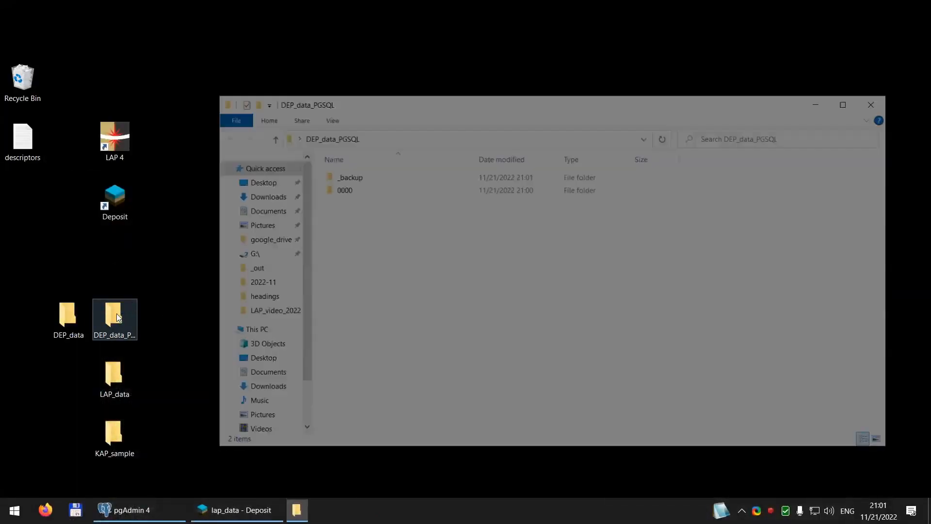
double_click(339, 177)
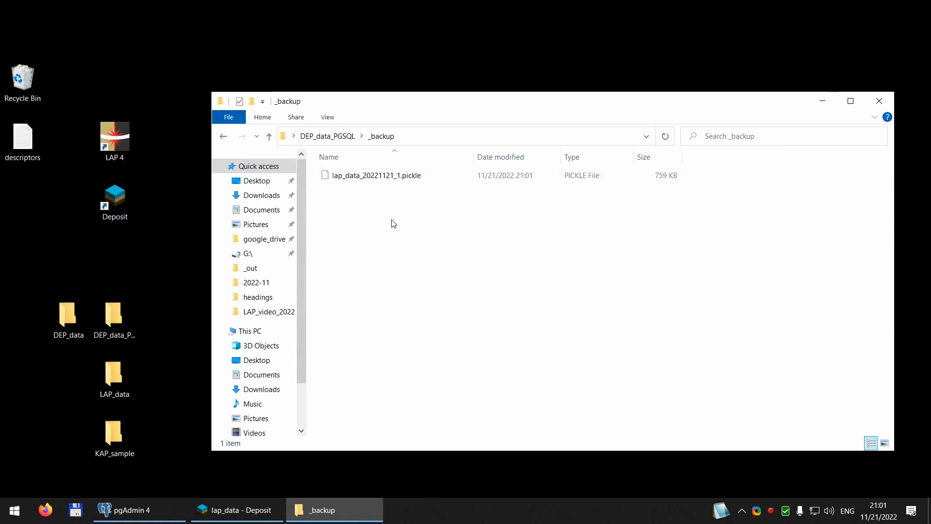
left_click(334, 138)
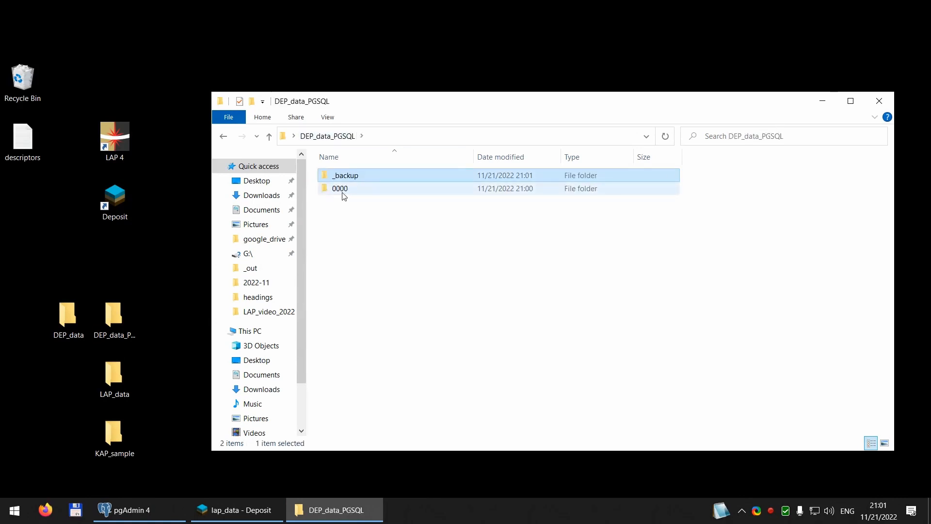
mouse_move(351, 179)
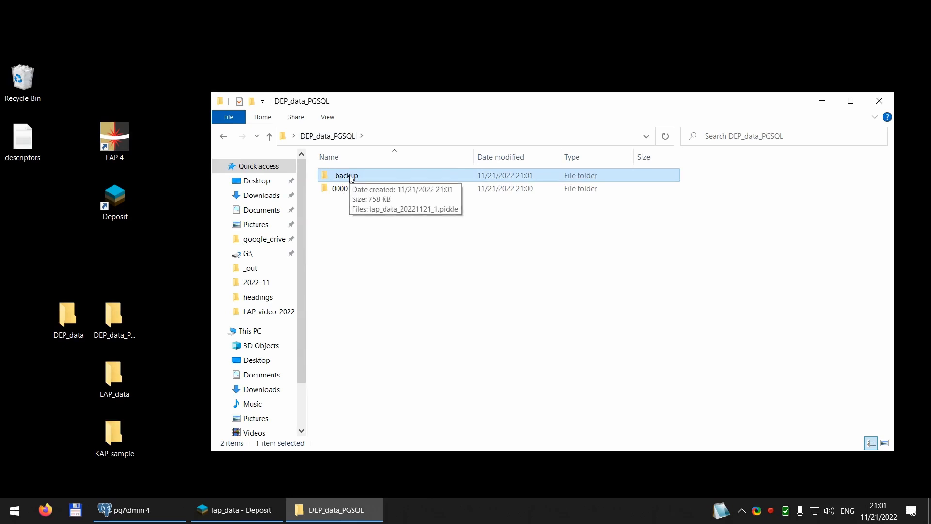
left_click(379, 228)
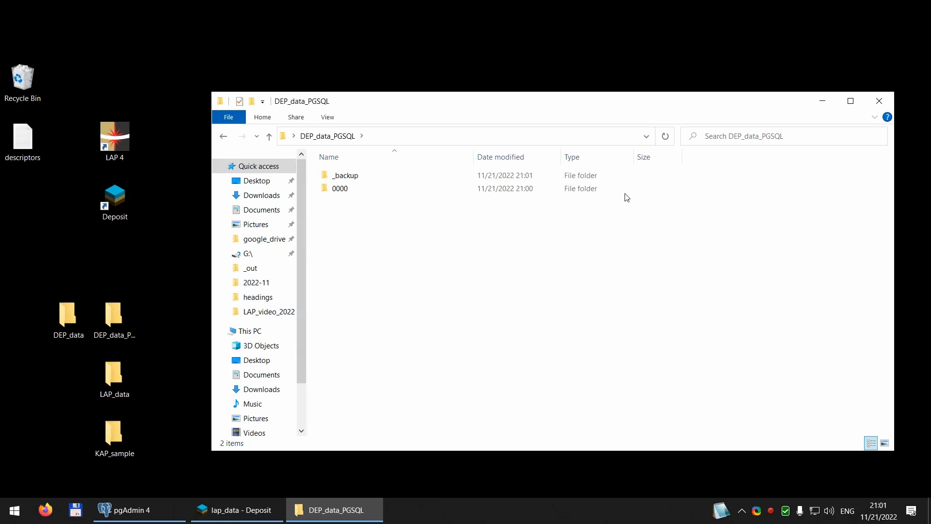
left_click(873, 106)
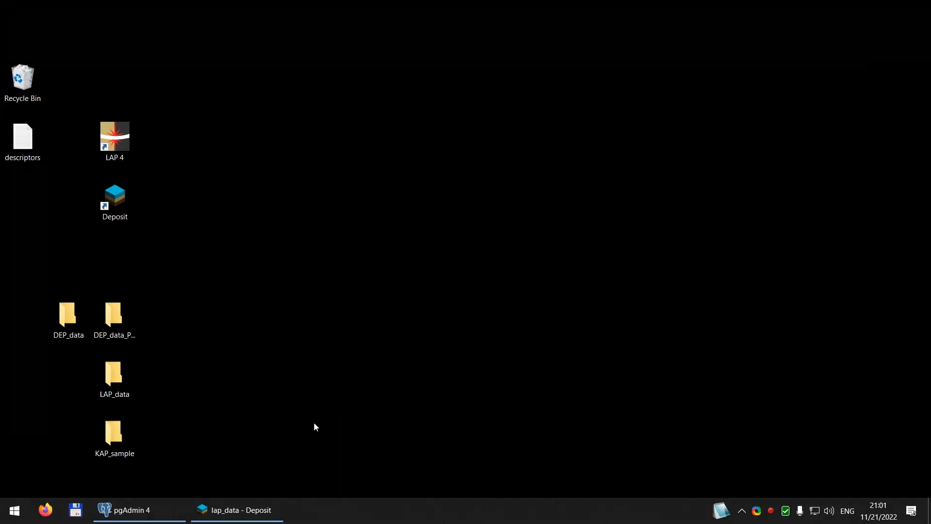
Switch to pgAdmin 4, list the tables in the public schema of lap_data, and widen the browser tree to read their names
left_click(248, 516)
left_click(247, 516)
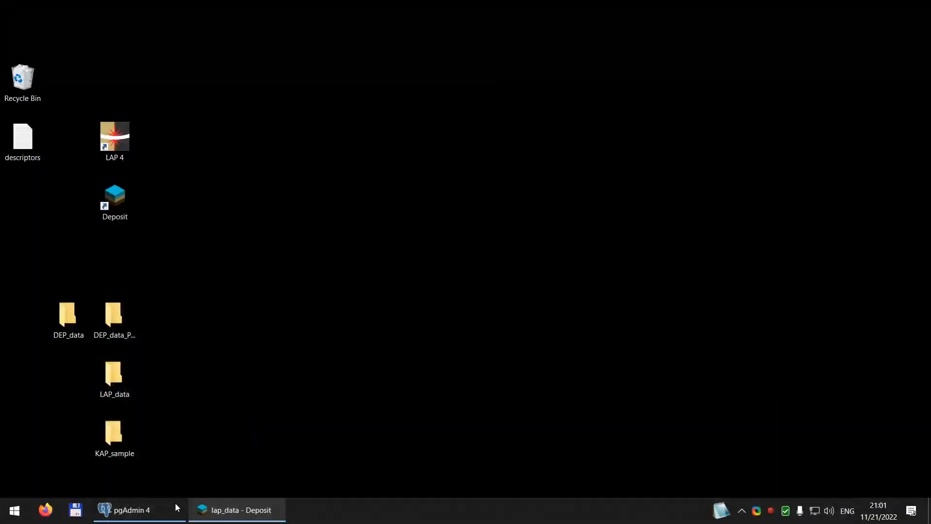
left_click(128, 510)
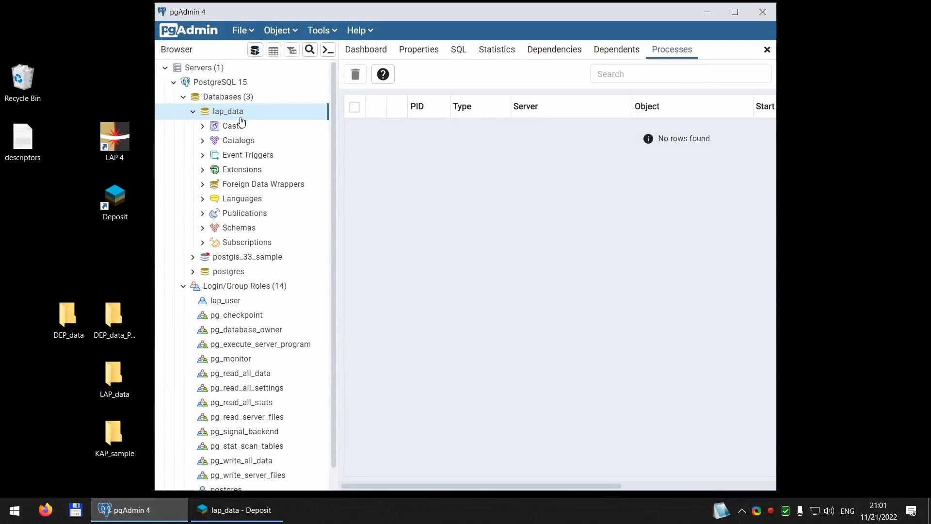
left_click(203, 228)
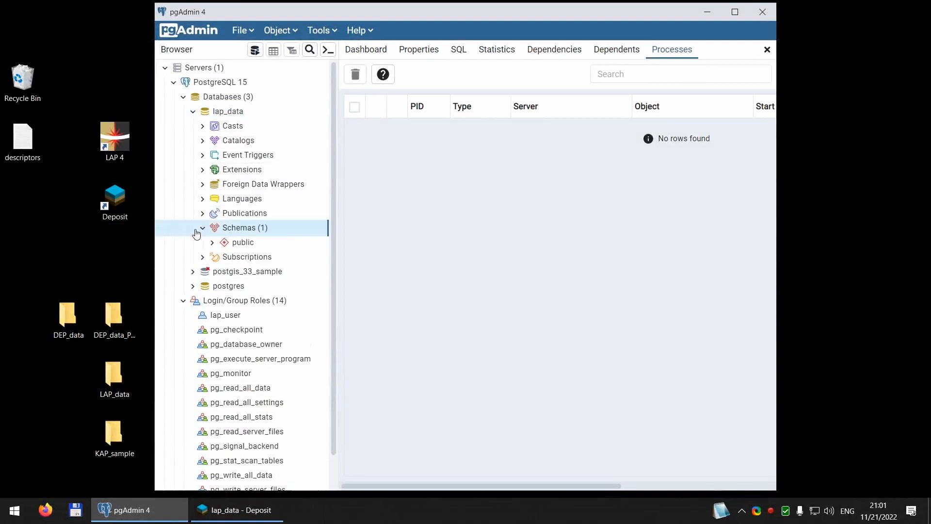
scroll(280, 328, "down", 2)
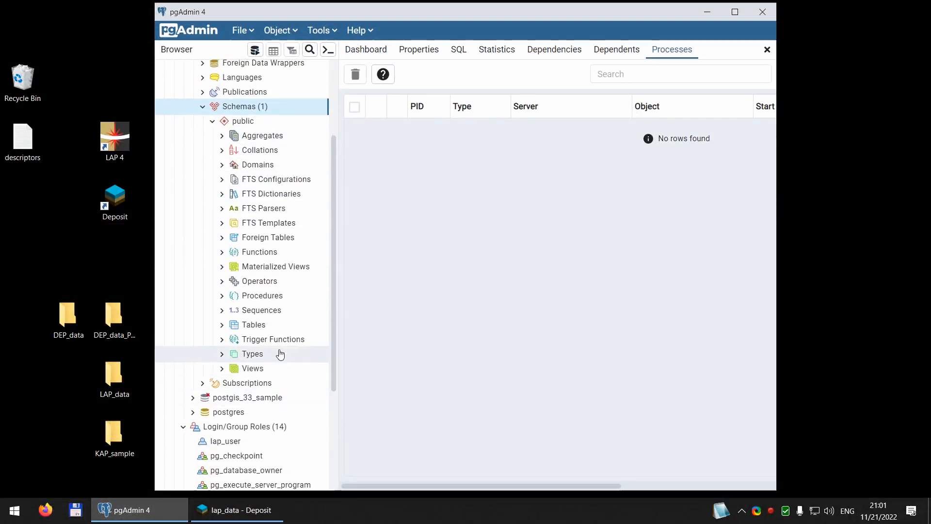
left_click(259, 325)
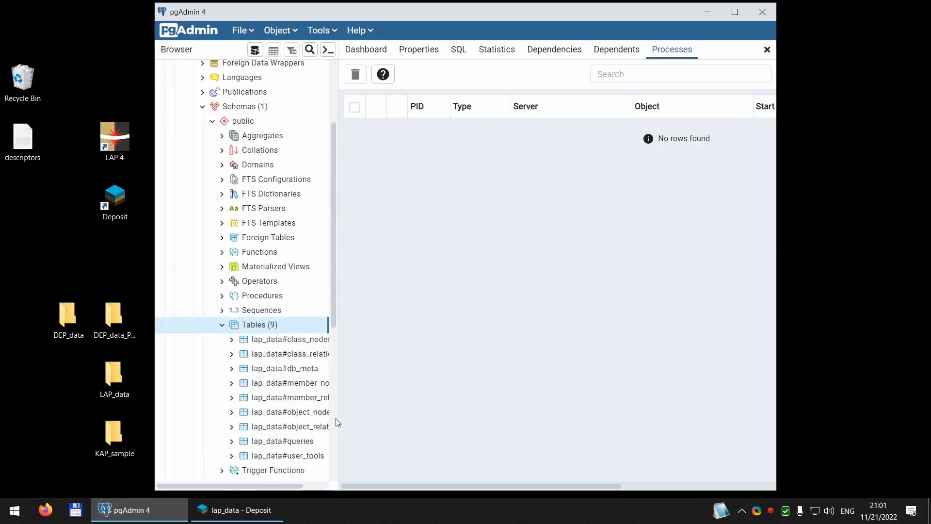
left_click_drag(338, 414, 374, 414)
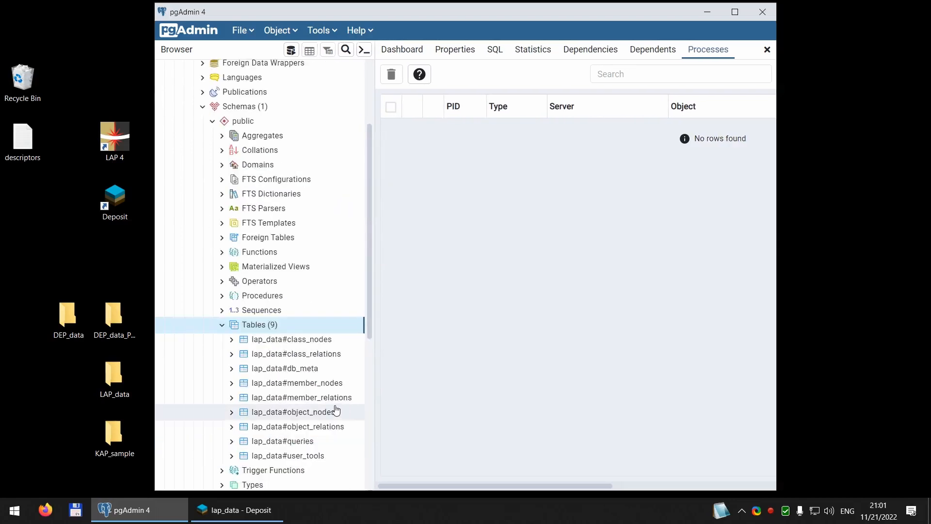
scroll(260, 383, "down", 2)
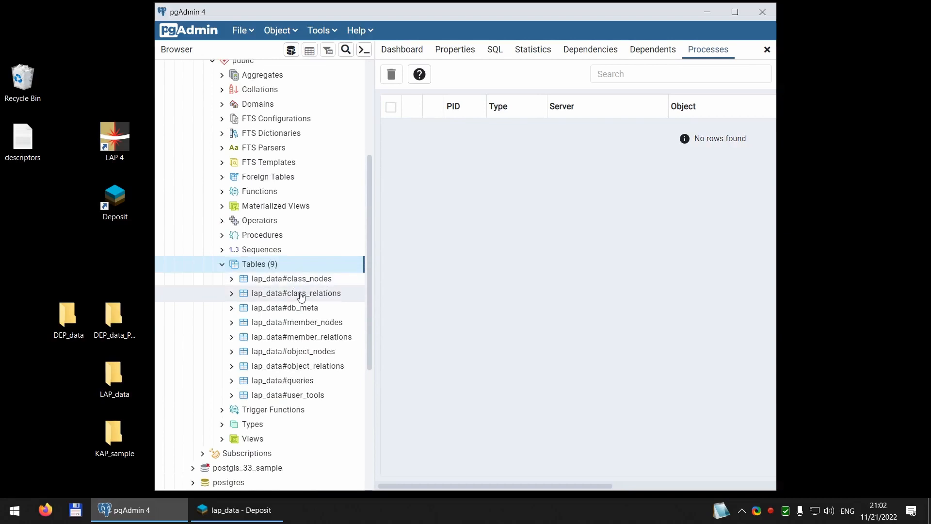
Display all rows of the lap_data#class_nodes table
left_click(317, 282)
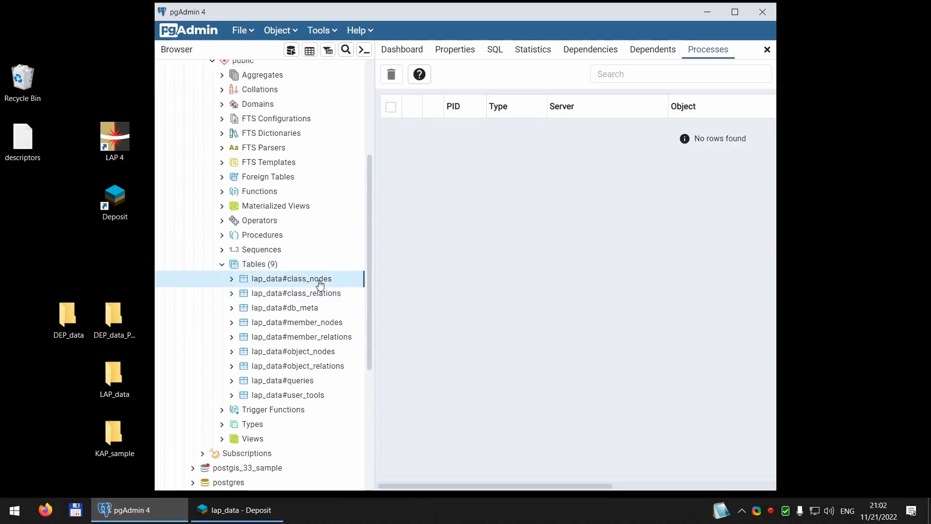
right_click(317, 283)
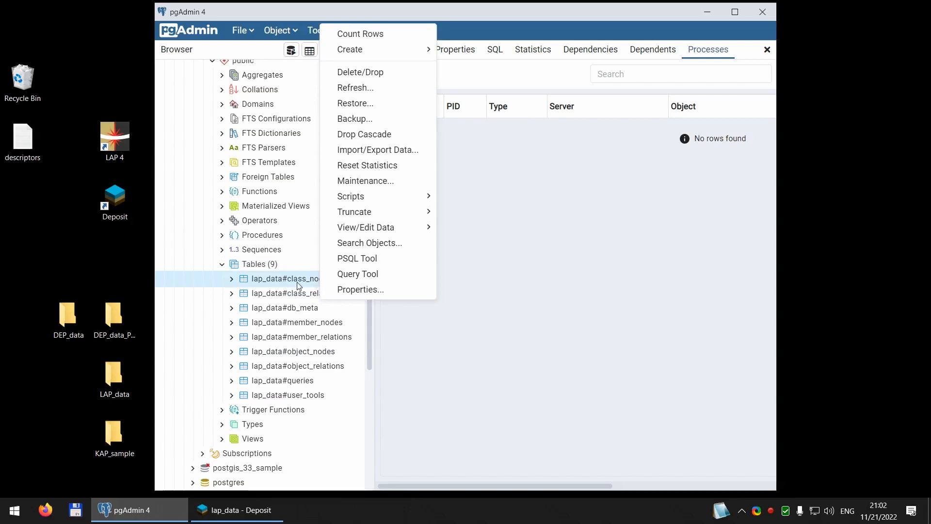
mouse_move(388, 227)
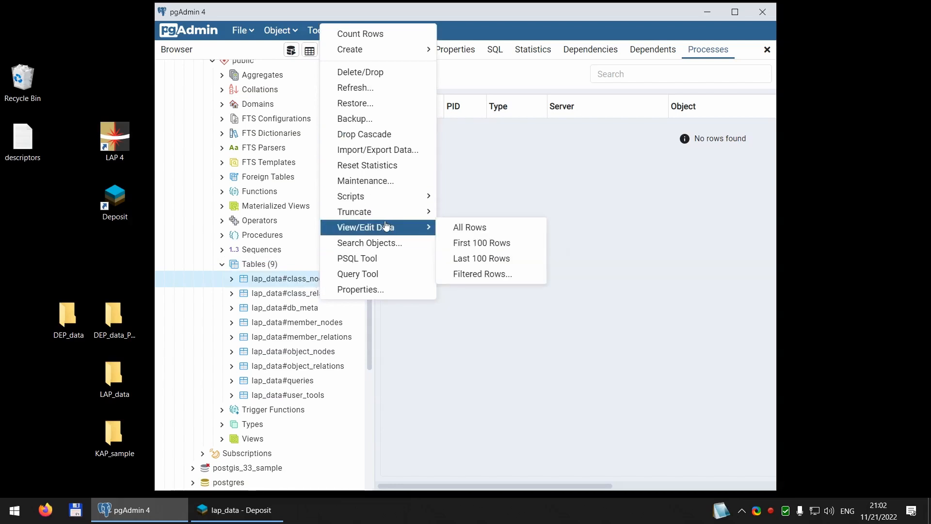
left_click(467, 229)
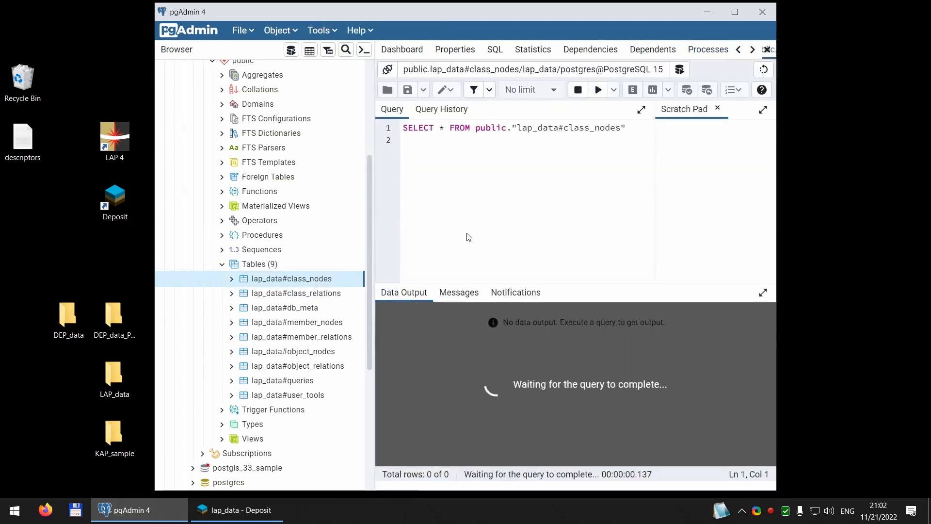
Examine the class names and their order and descriptor data in the class_nodes rows, along with the list of lap_data tables
scroll(519, 383, "down", 2)
scroll(484, 400, "up", 2)
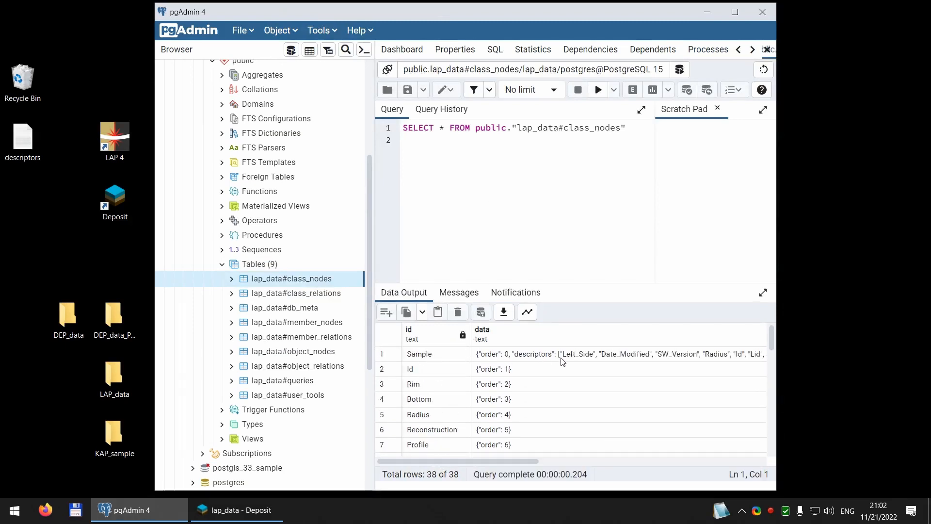
scroll(583, 359, "down", 2)
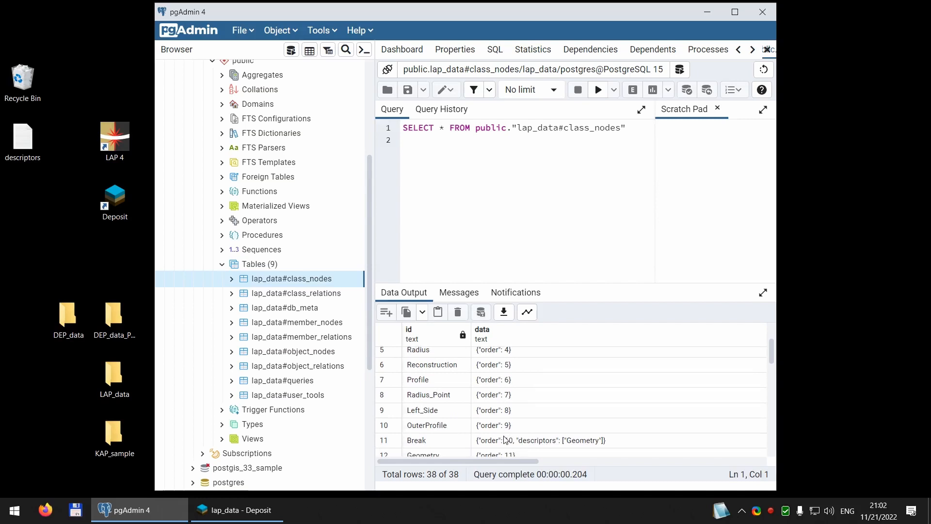
scroll(519, 429, "down", 2)
scroll(519, 428, "down", 5)
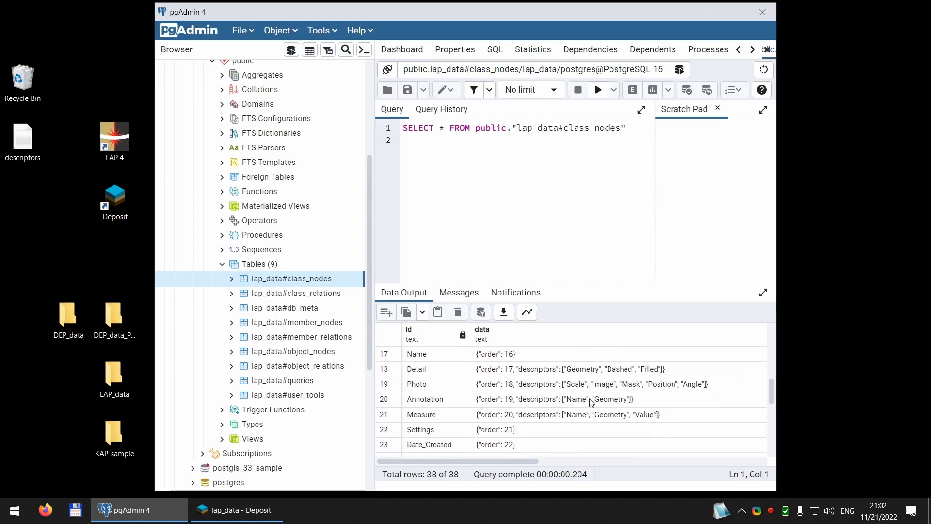
scroll(487, 398, "down", 5)
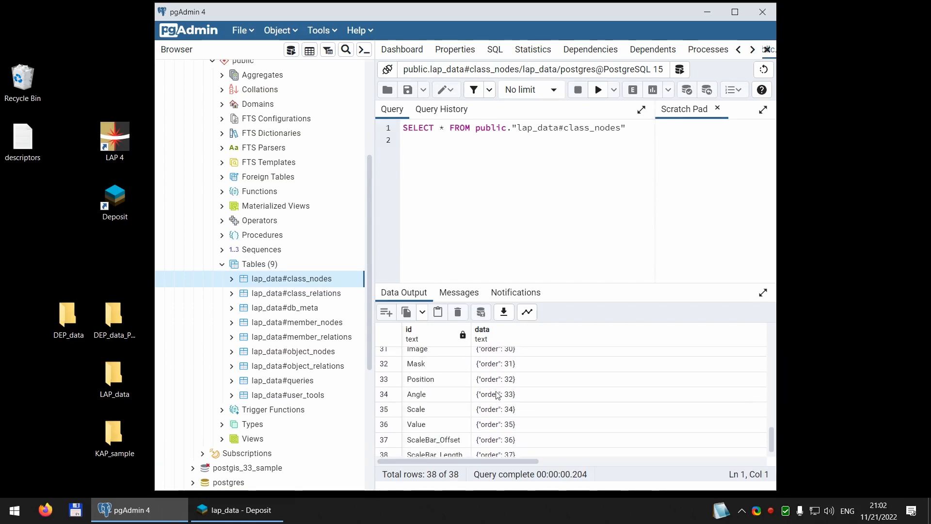
scroll(526, 430, "up", 8)
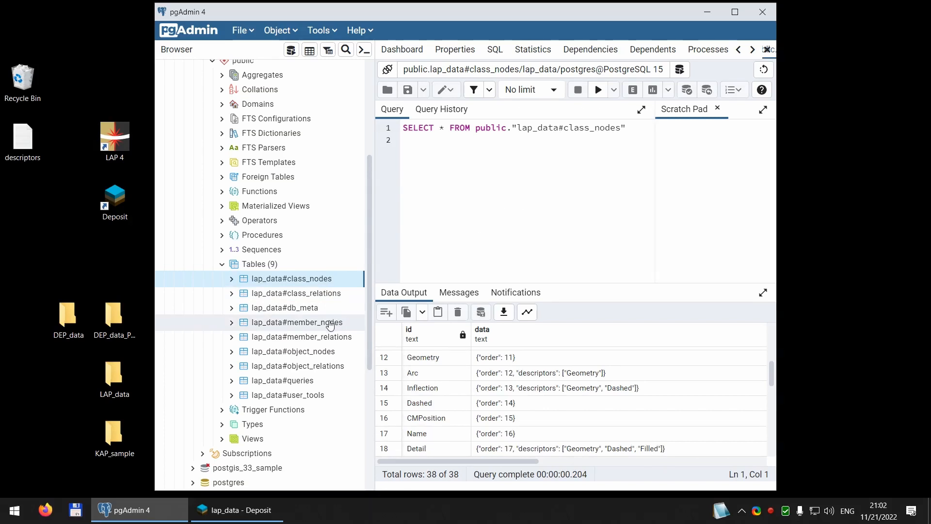
scroll(318, 338, "down", 1)
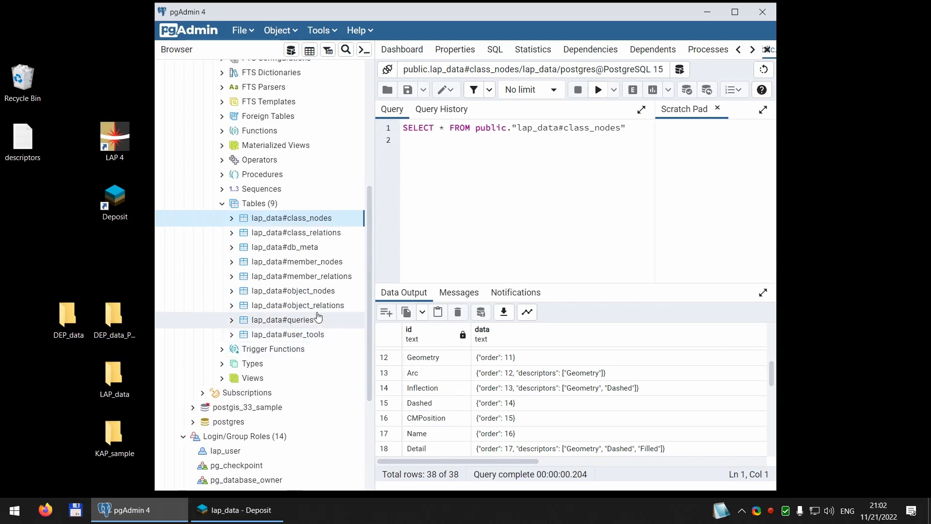
scroll(324, 339, "up", 2)
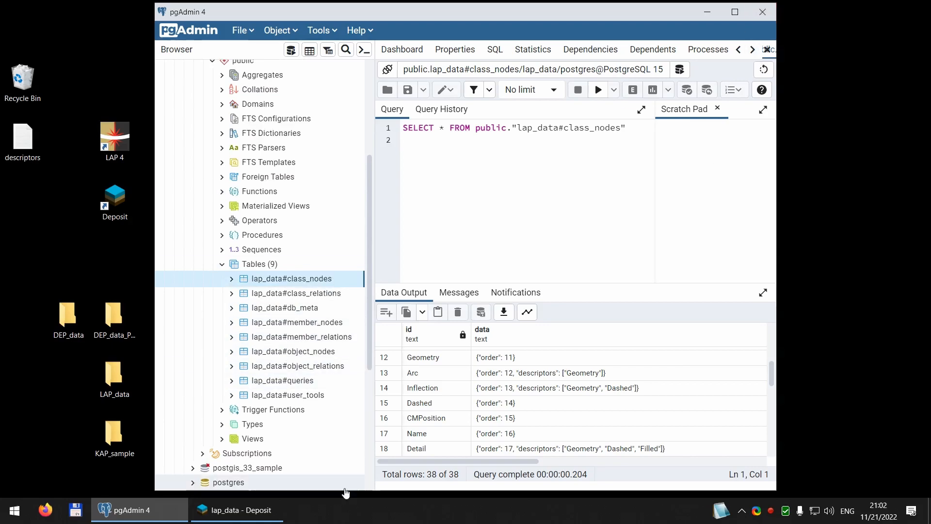
Switch to Deposit and begin saving the data as PostgreSQL Relational, with the host set to localhost:5432
left_click(255, 510)
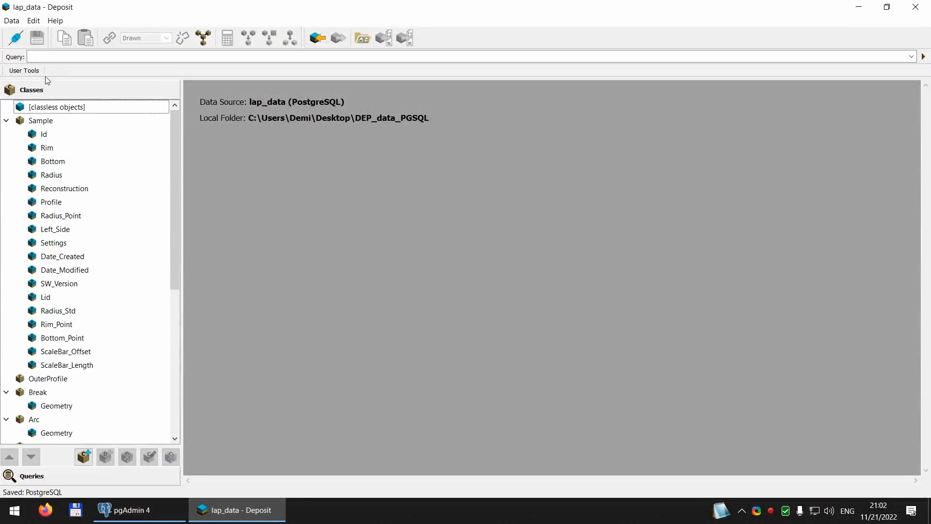
left_click(7, 21)
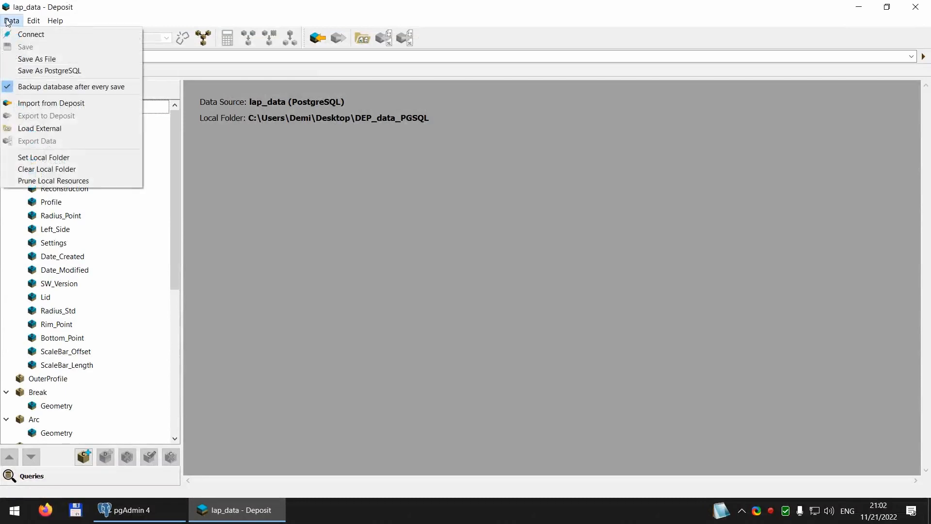
left_click(45, 70)
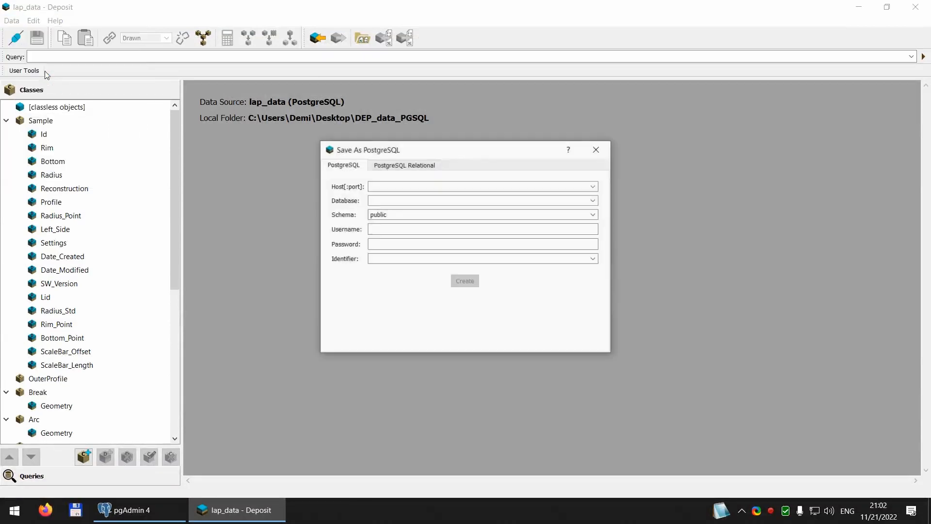
left_click(396, 168)
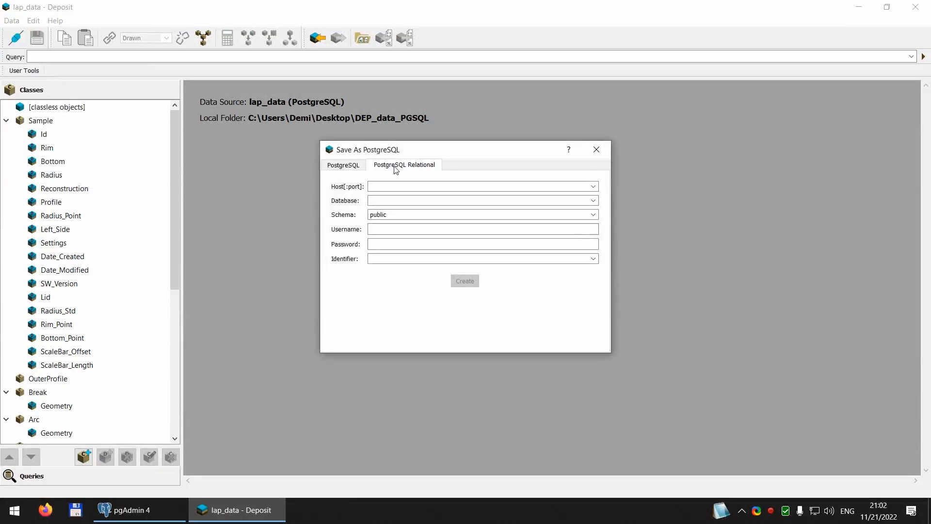
left_click(413, 185)
type("lo")
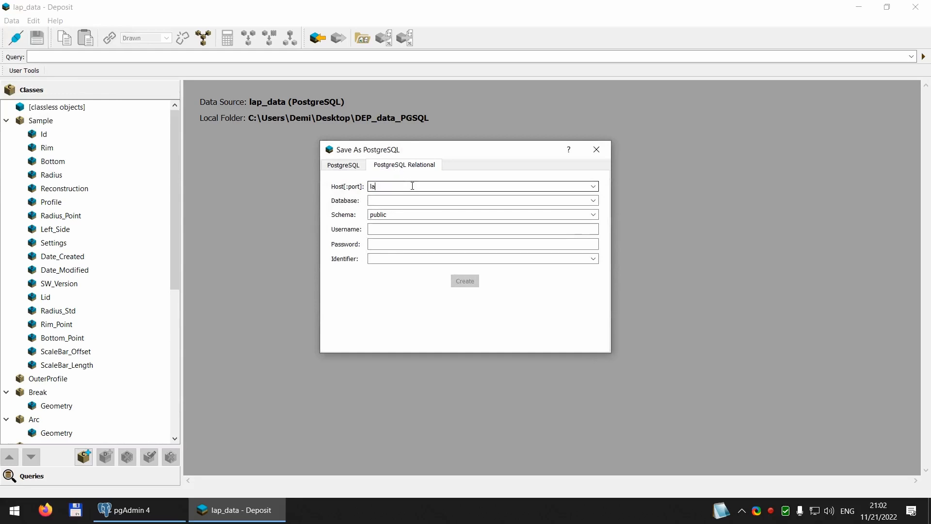
left_click(413, 185)
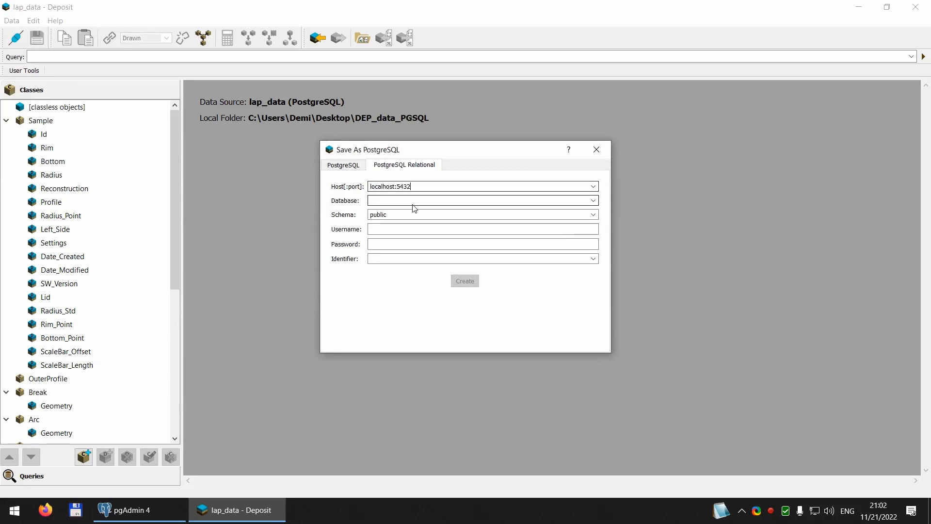
left_click(424, 199)
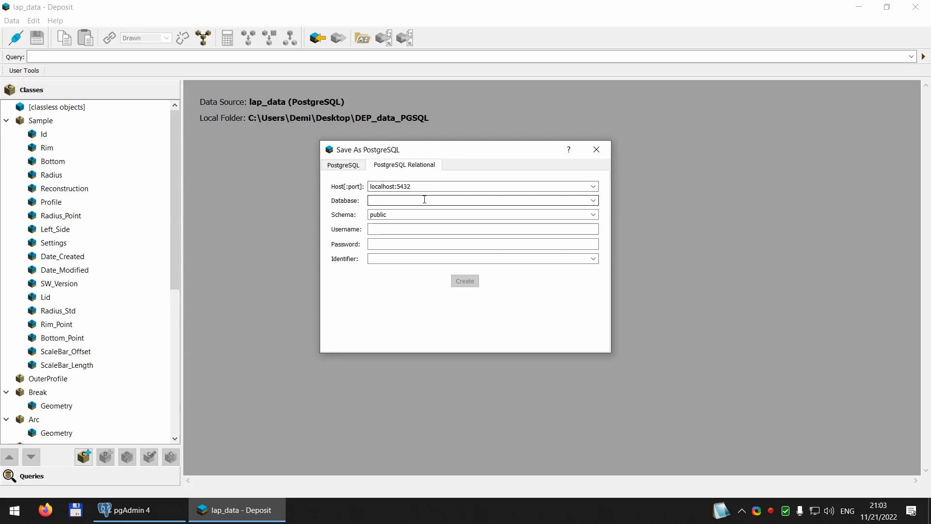
Switch to pgAdmin 4 and create a database named lap_relational owned by lap_user on the PostgreSQL 15 server
left_click(147, 515)
scroll(199, 264, "up", 5)
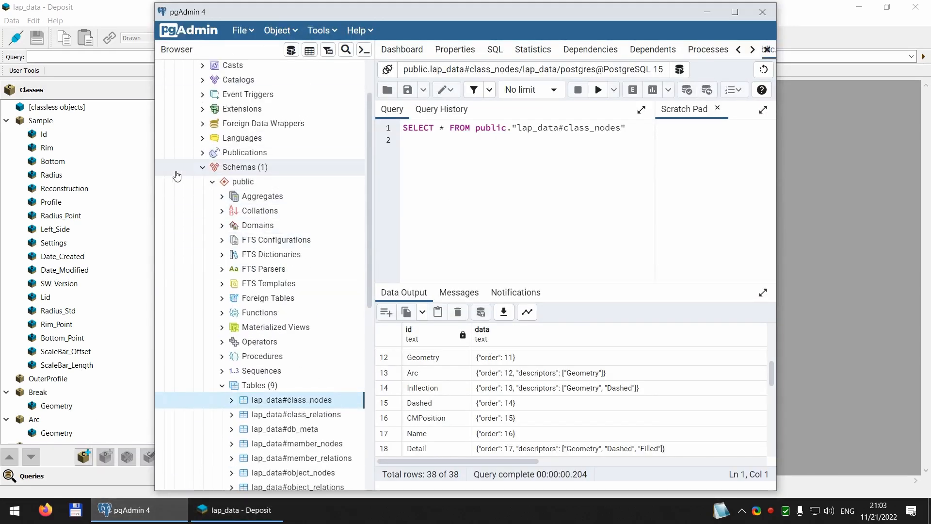
scroll(283, 187, "up", 3)
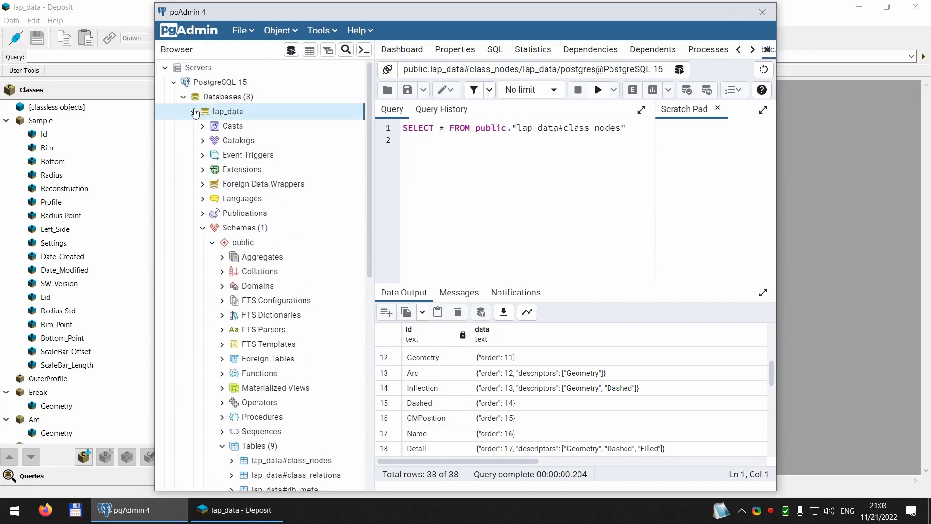
left_click(193, 111)
right_click(239, 98)
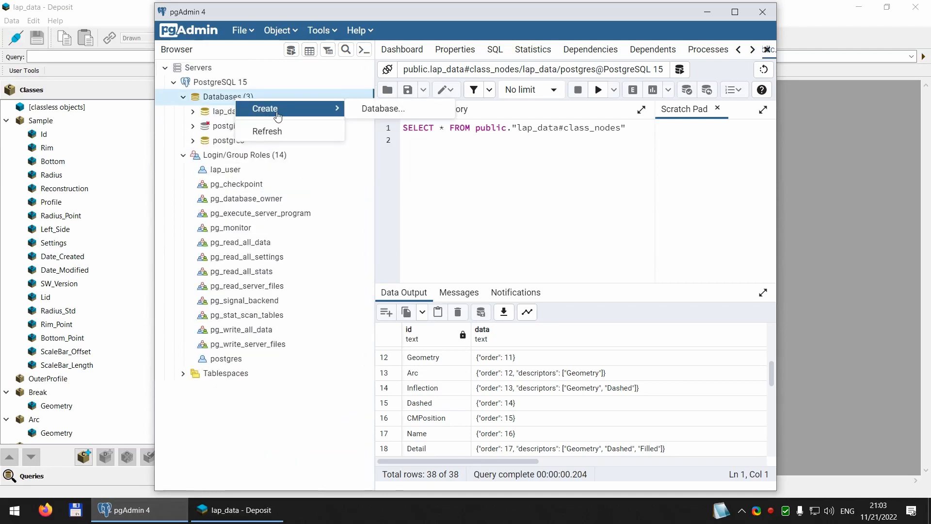
mouse_move(276, 110)
left_click(379, 109)
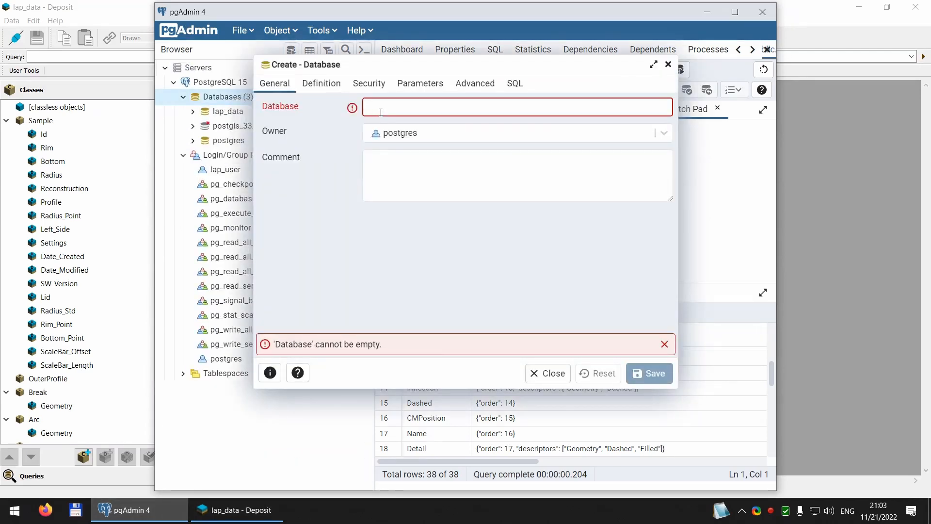
type("lap_rela")
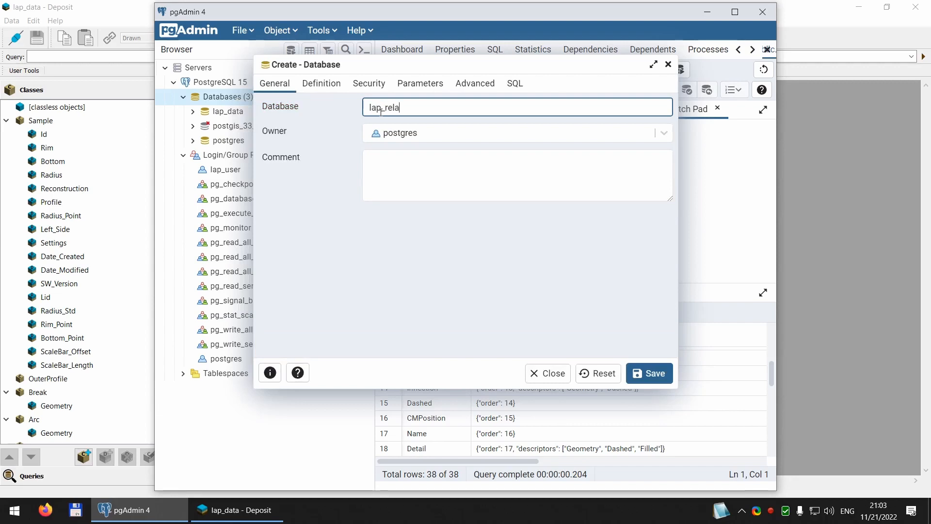
type("tional")
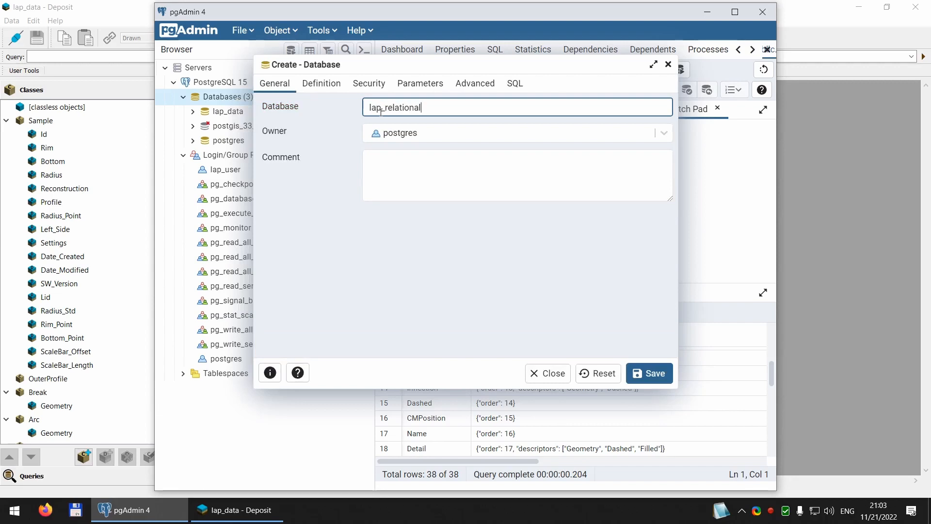
left_click(663, 134)
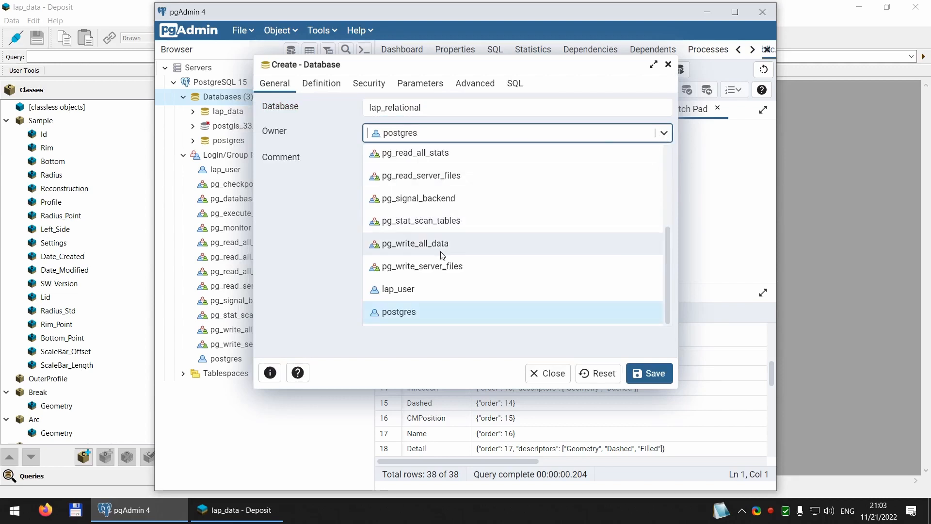
left_click(406, 289)
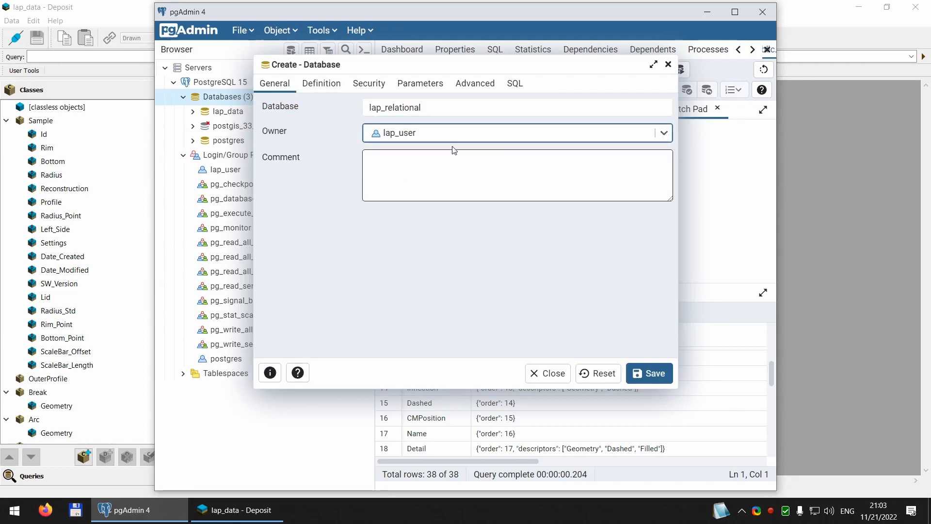
left_click(656, 377)
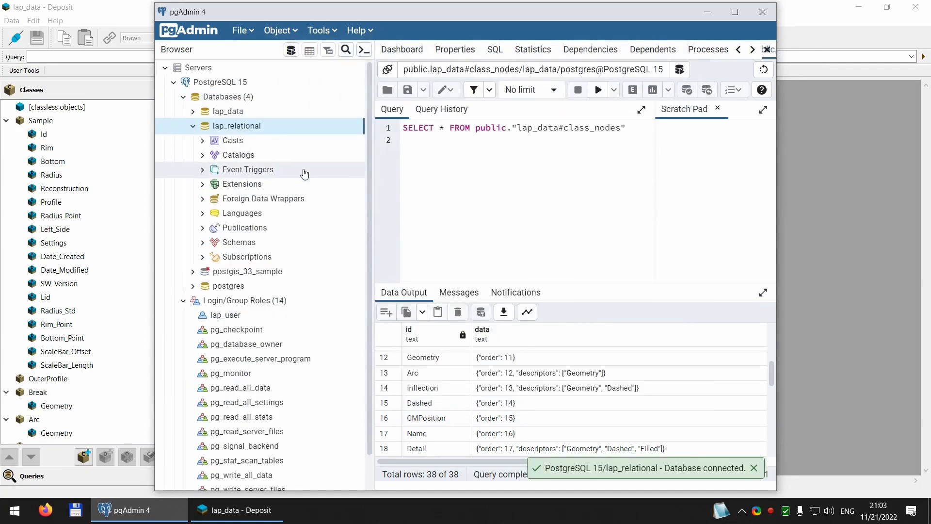
Switch to Deposit, set the target database to lap_relational, and enter the username lap_user and the account password
left_click(238, 509)
left_click(412, 200)
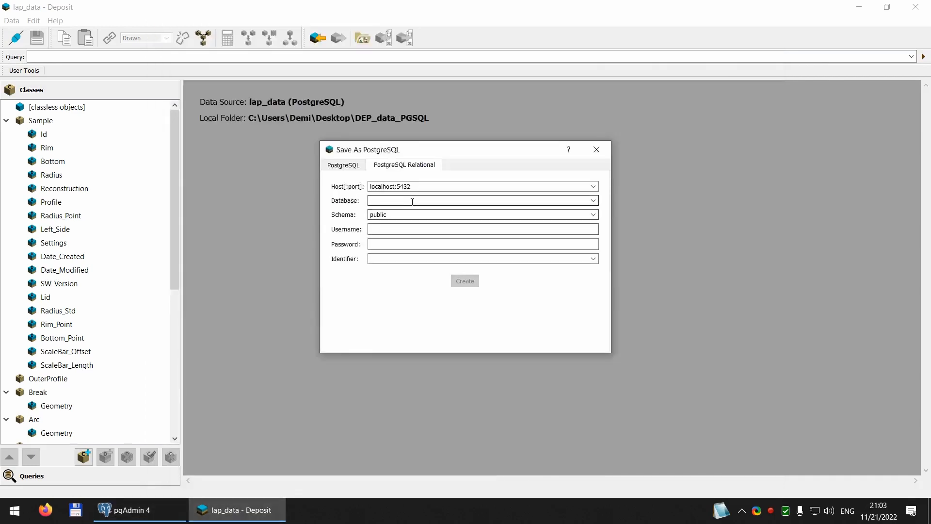
type("lap_relational")
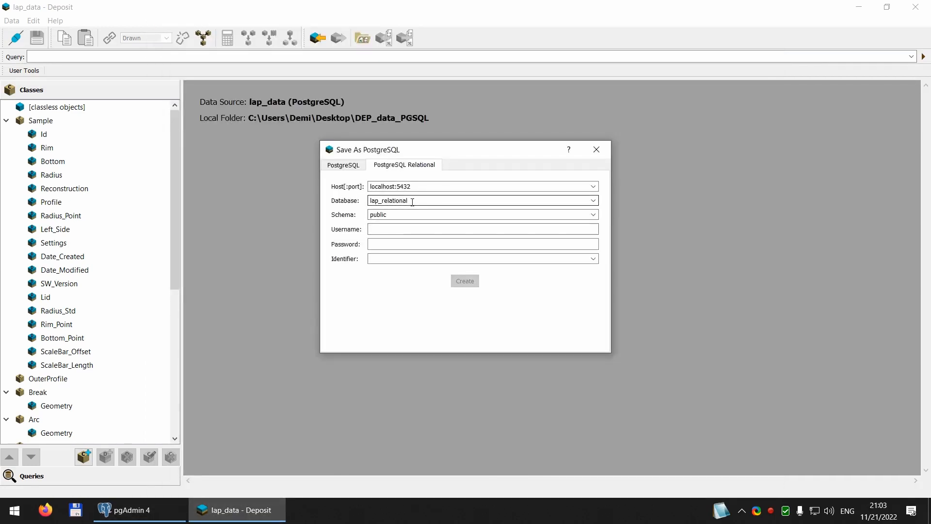
left_click(401, 229)
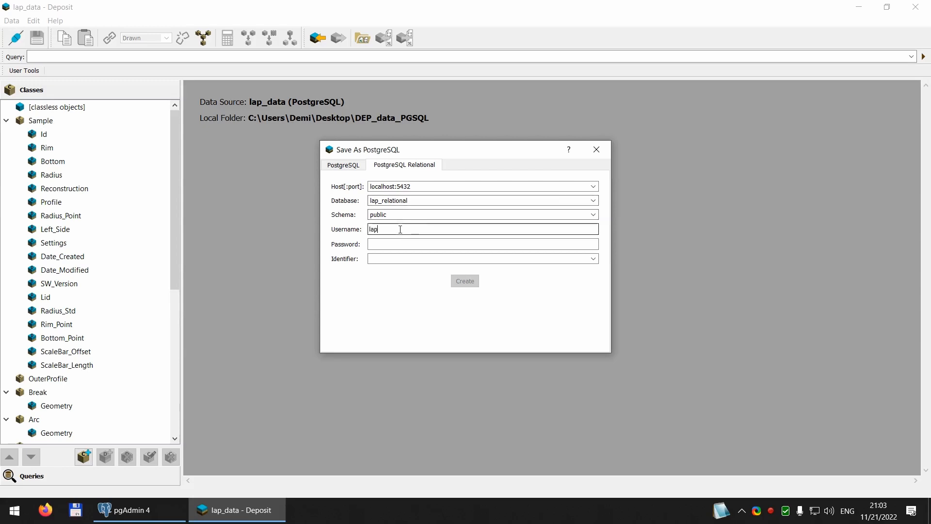
left_click(397, 245)
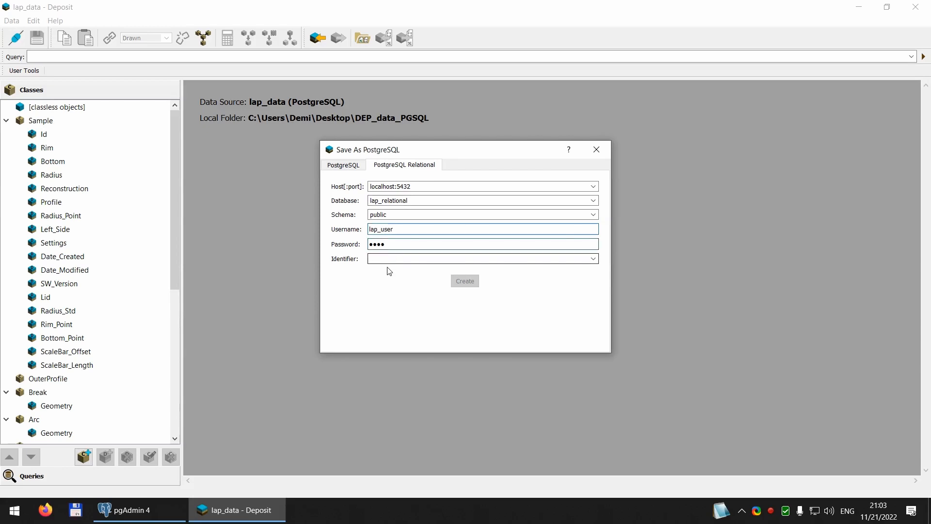
Copy the database name lap_relational into the identifier and create the relational data source
left_click(426, 200)
double_click(427, 200)
key("ctrl+c")
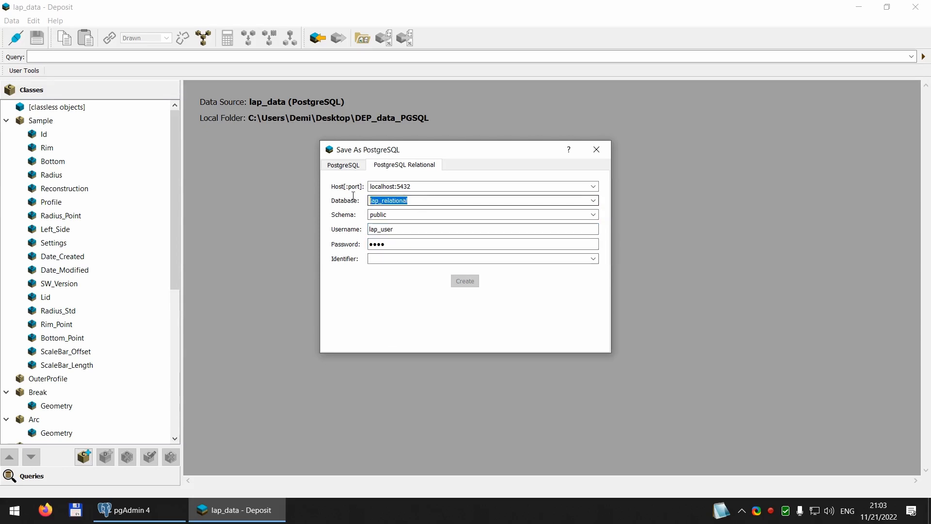
left_click(390, 261)
key("ctrl+v")
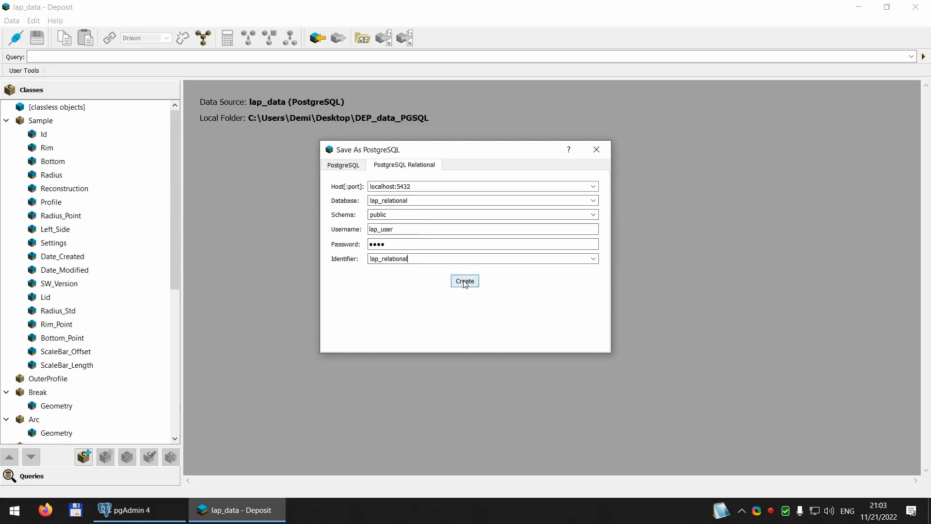
left_click(465, 284)
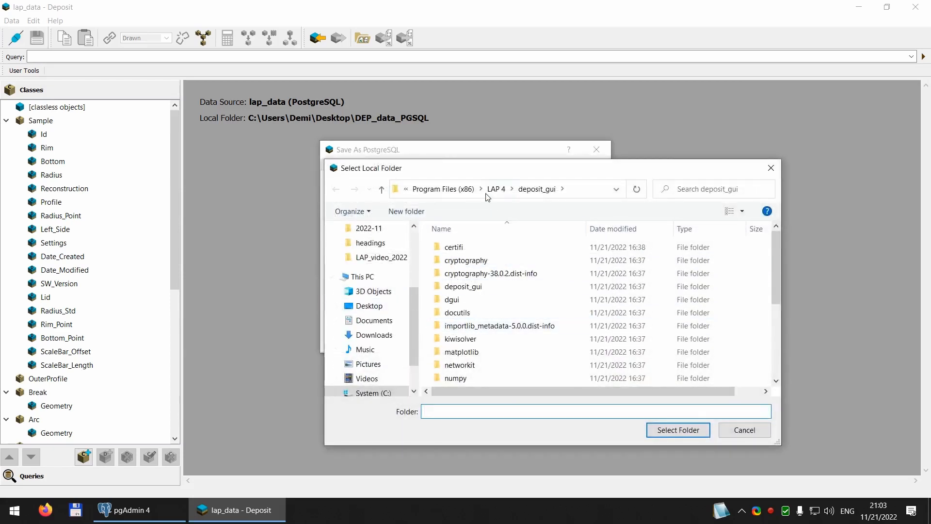
Create a folder named DEP_data_REL on the desktop for the local data
left_click(373, 306)
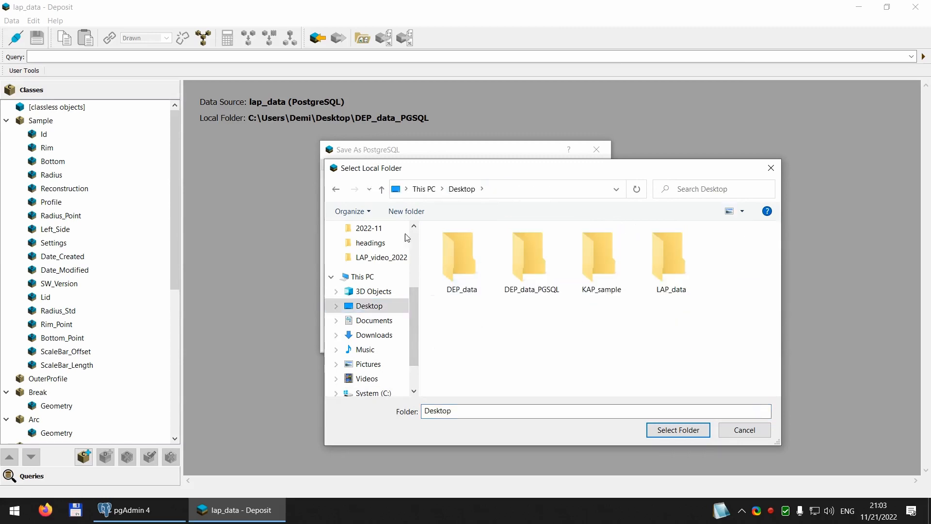
left_click(395, 212)
type("DE")
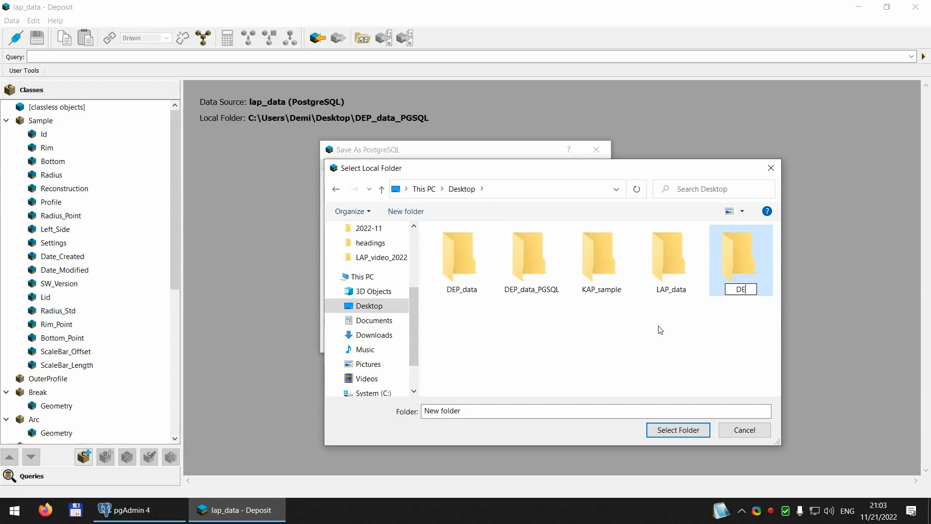
type("P_data_")
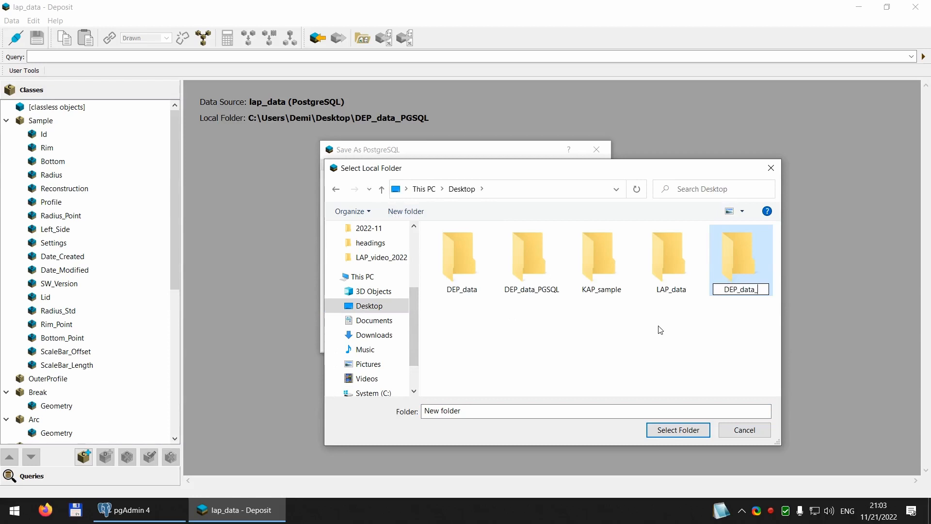
type("REL")
key("Return")
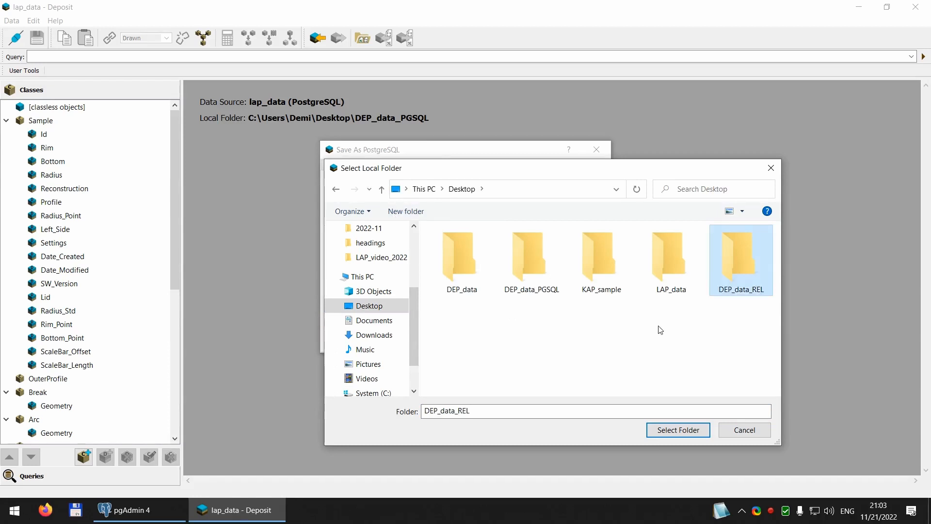
Use DEP_data_REL as the local folder, and save and load the lap_relational database
double_click(731, 261)
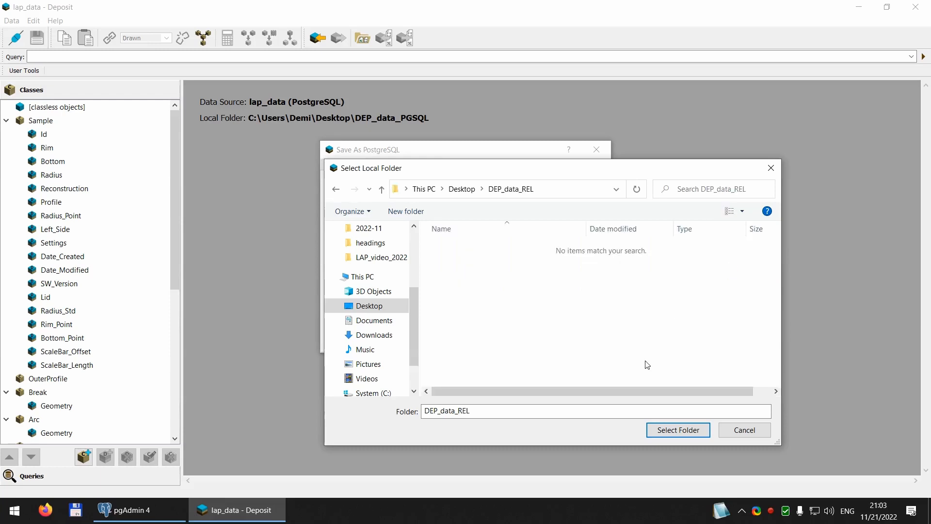
left_click(676, 430)
left_click(453, 283)
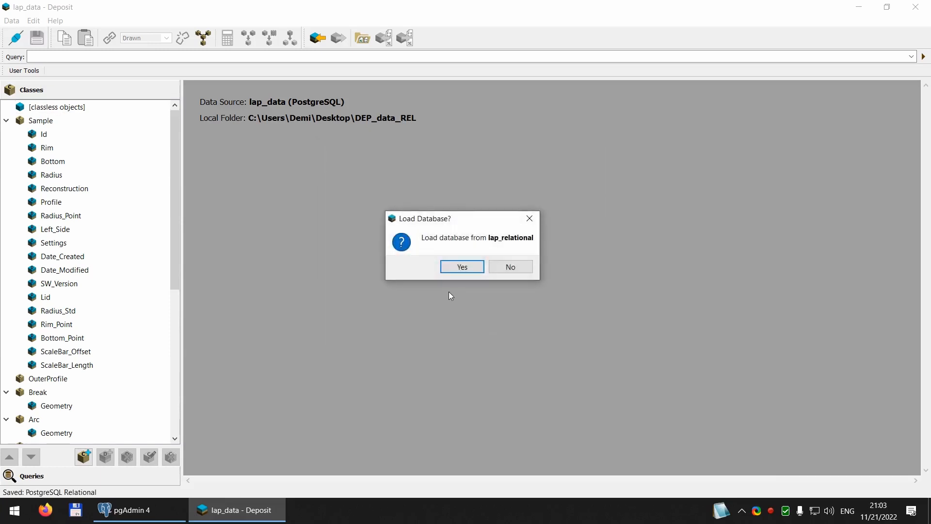
left_click(461, 268)
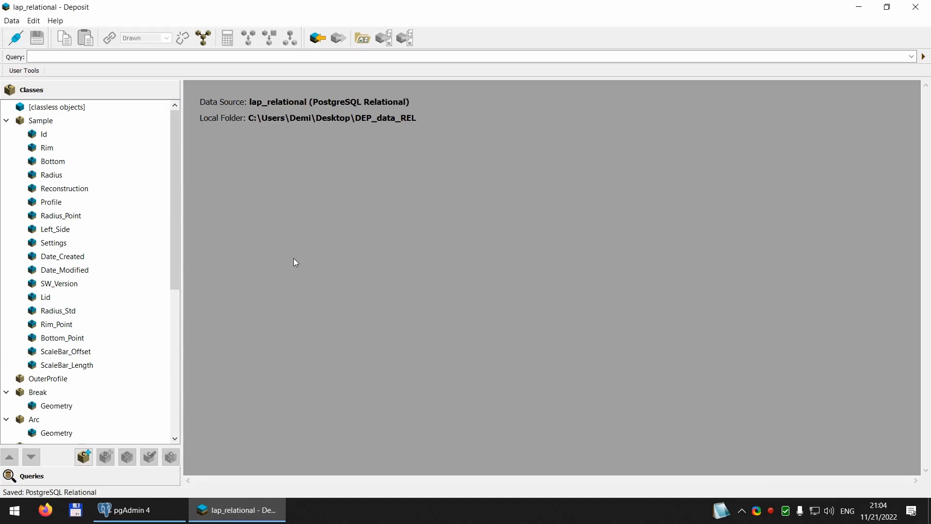
View all objects of the Sample class in a query window, and close it
double_click(77, 120)
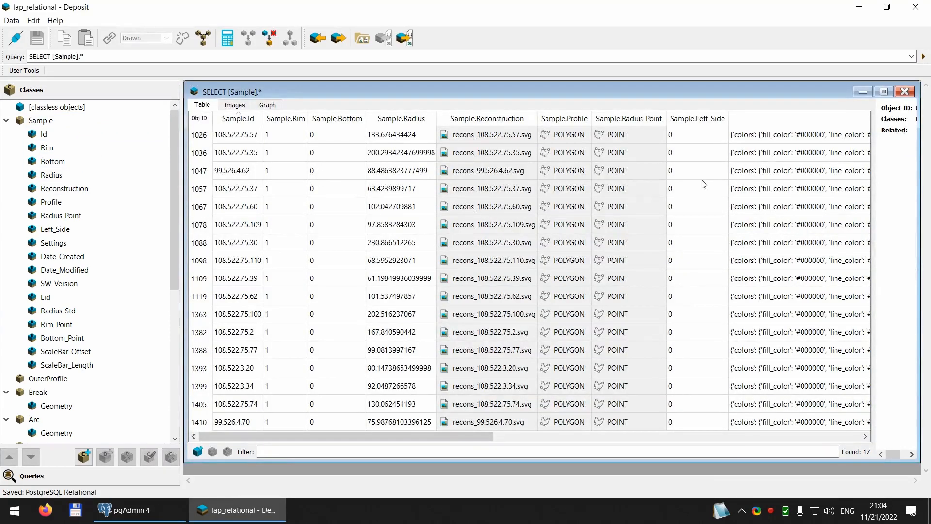
left_click(904, 92)
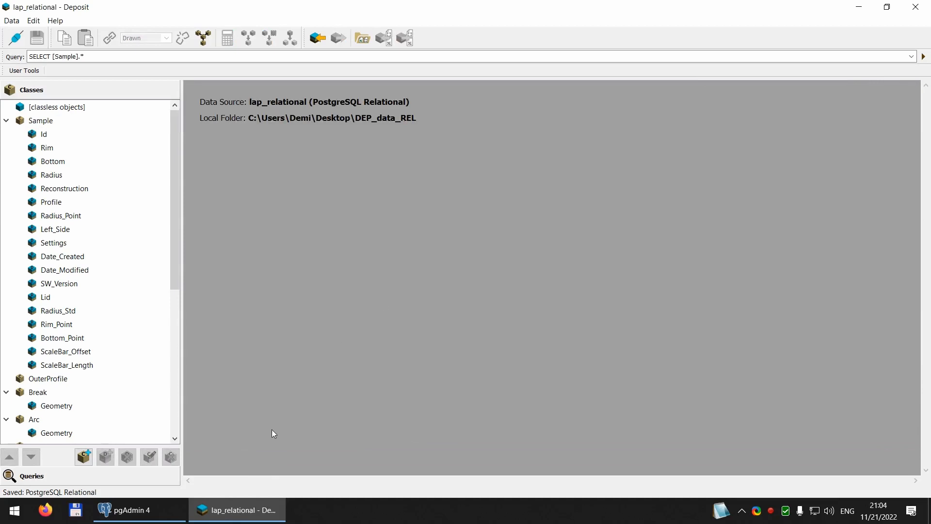
Switch to pgAdmin, list the tables in the public schema of lap_relational, and widen the object browser
left_click(127, 510)
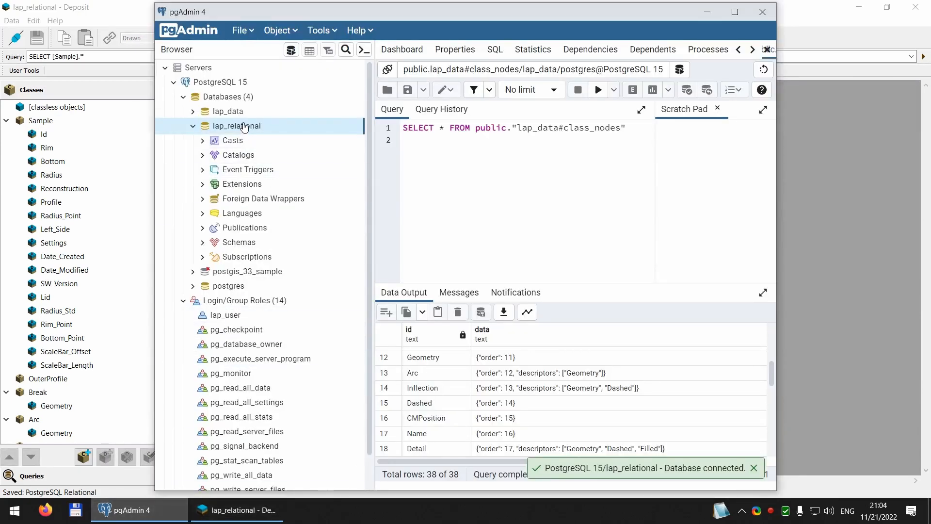
double_click(246, 242)
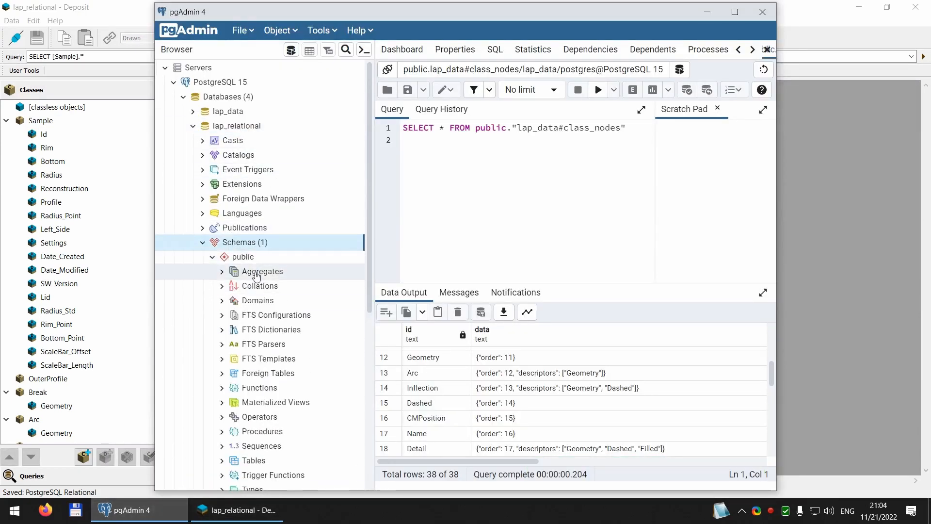
left_click(260, 464)
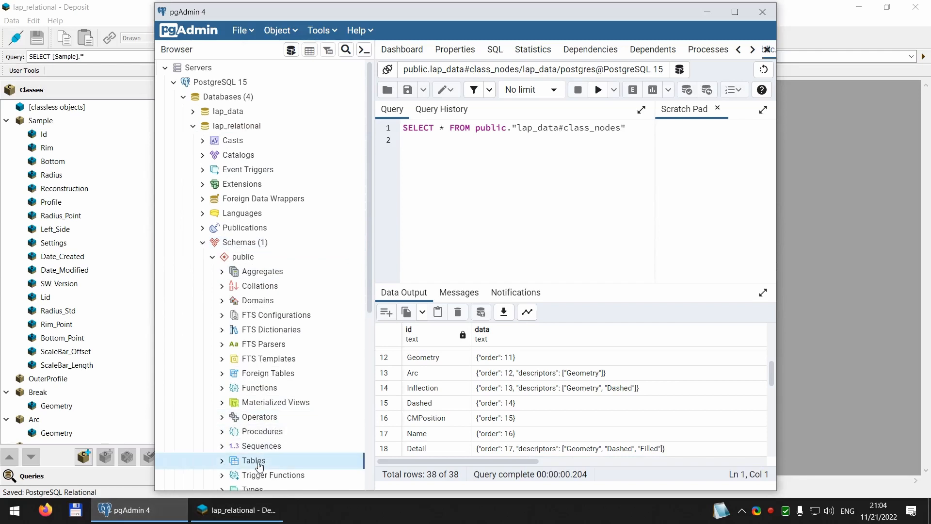
double_click(259, 464)
scroll(311, 388, "down", 3)
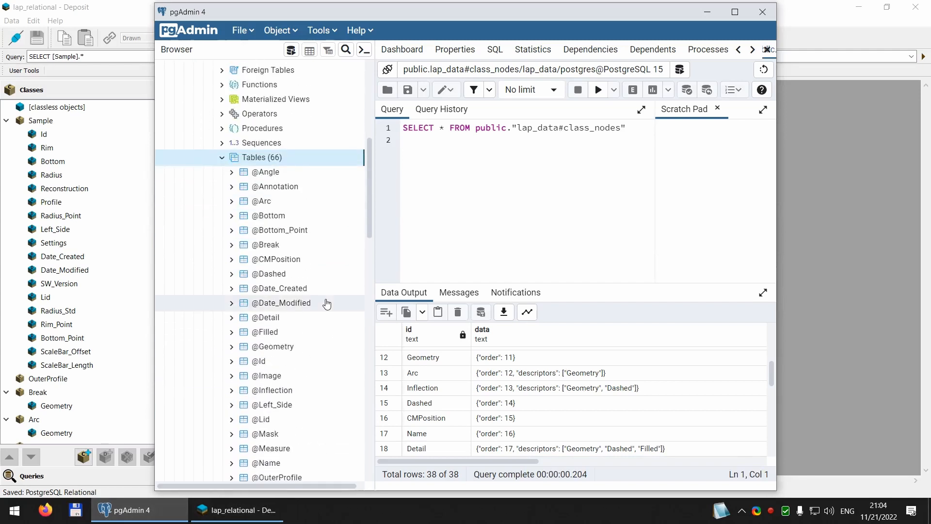
left_click_drag(374, 222, 481, 222)
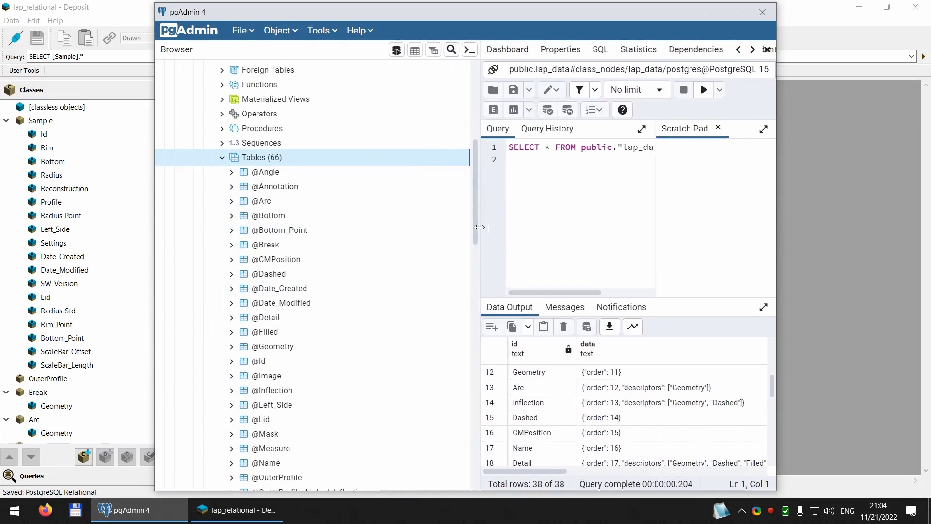
scroll(306, 348, "down", 2)
scroll(305, 347, "down", 5)
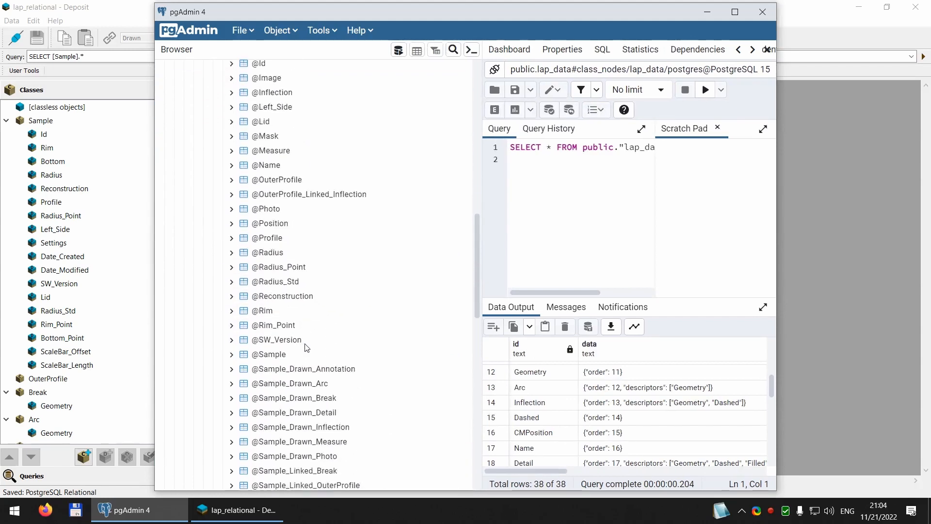
scroll(374, 326, "down", 3)
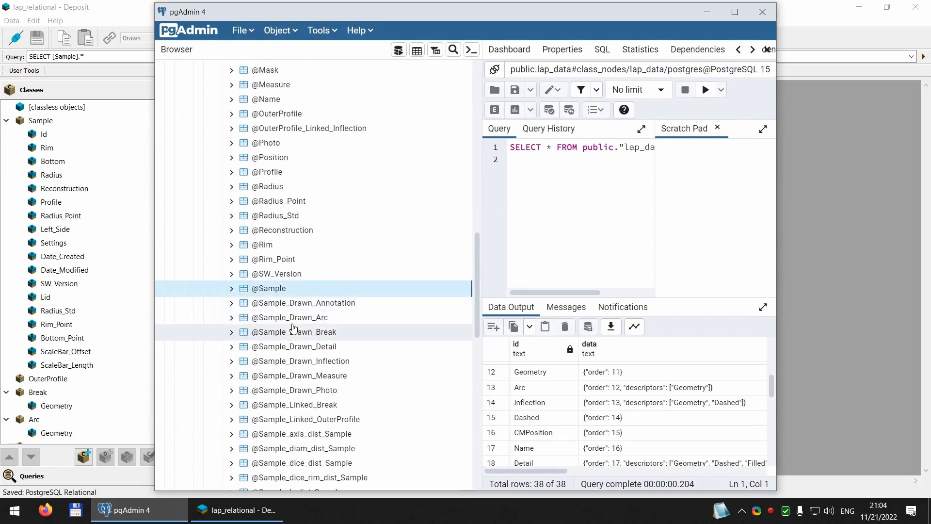
right_click(280, 294)
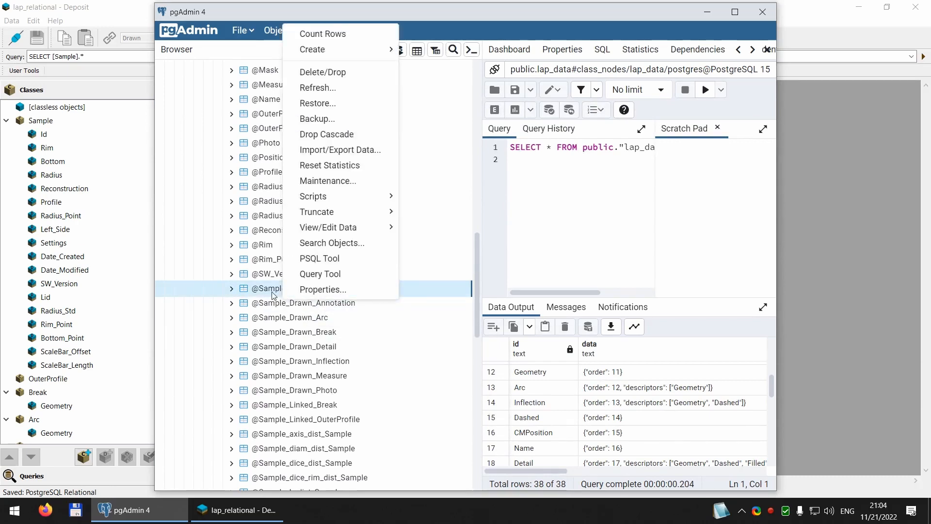
left_click(266, 293)
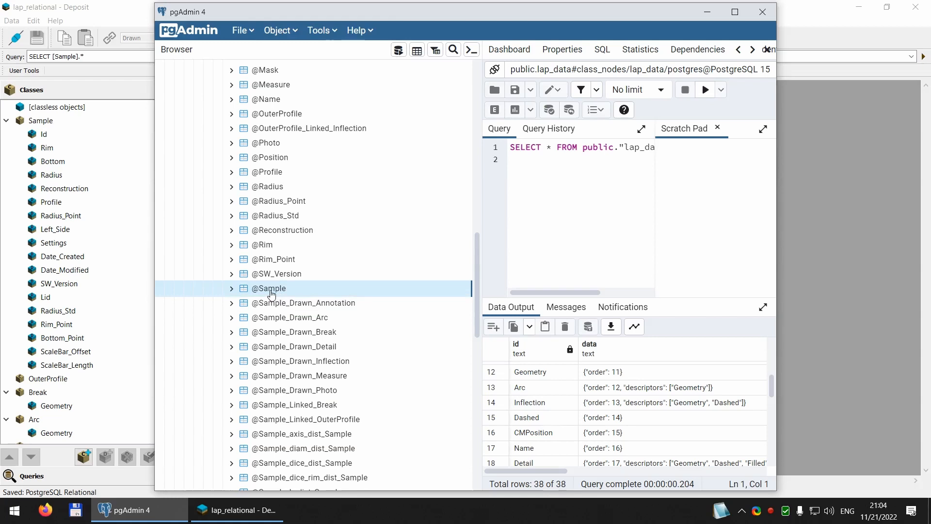
right_click(271, 293)
mouse_move(322, 228)
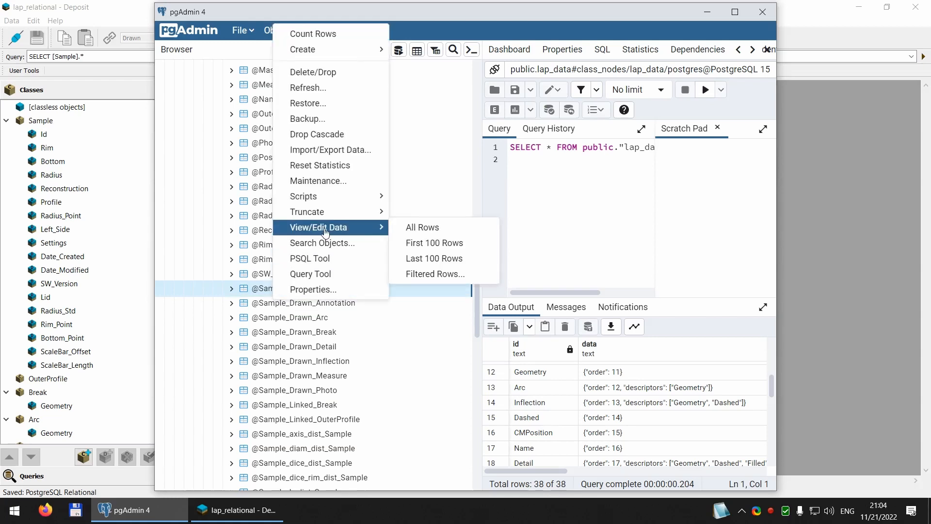
left_click(445, 229)
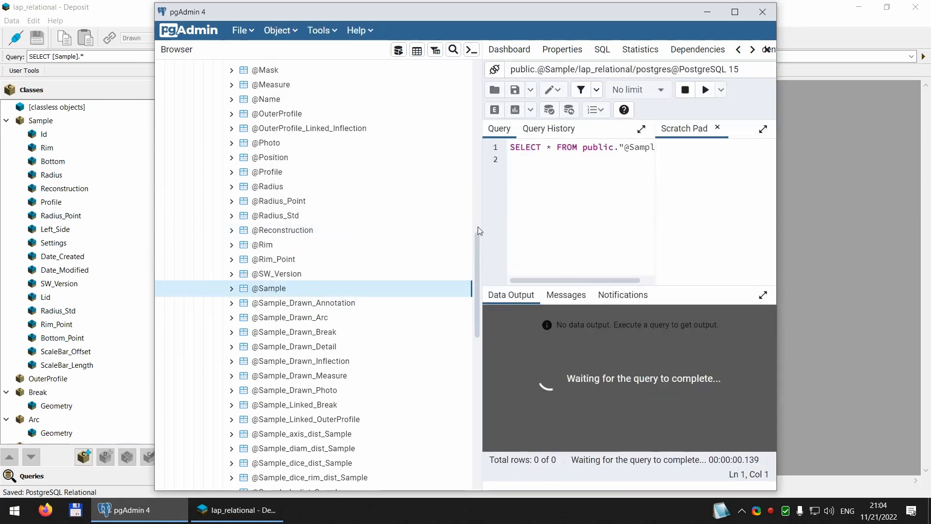
left_click(478, 227)
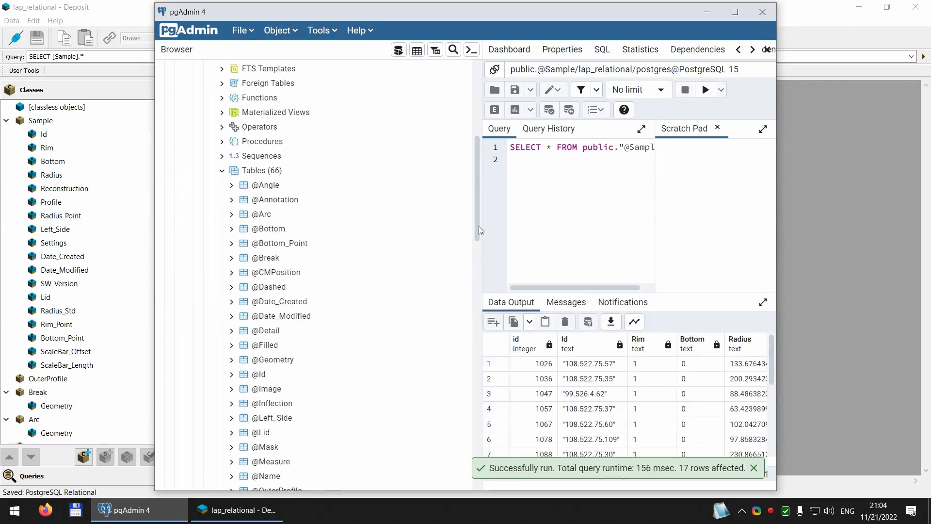
left_click_drag(478, 226, 377, 285)
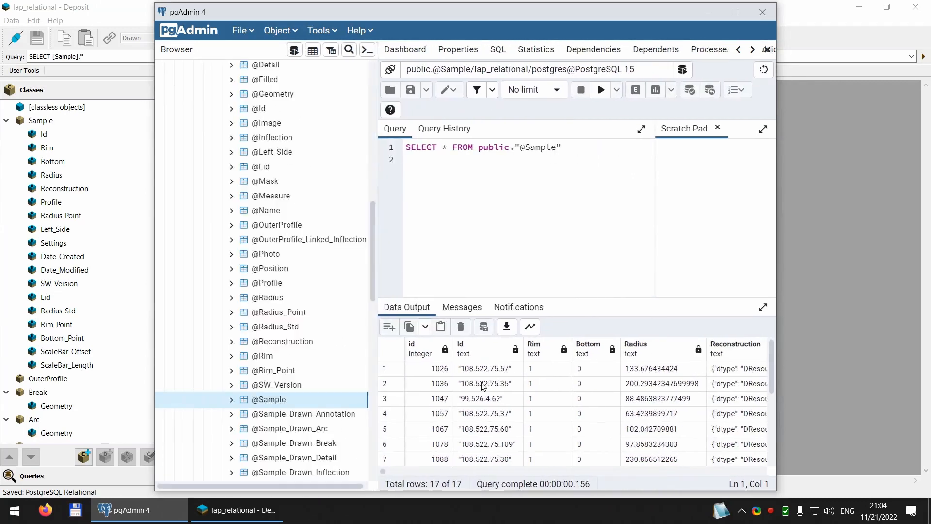
scroll(535, 367, "down", 1)
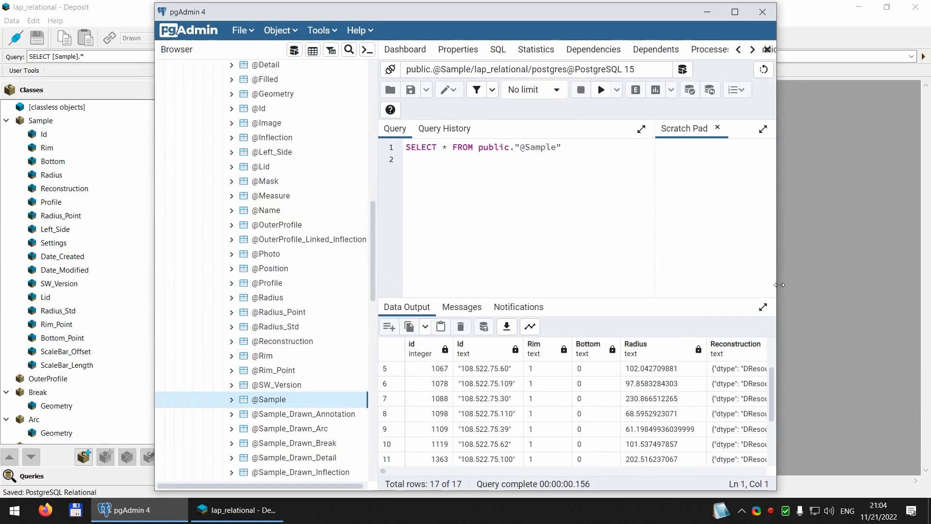
left_click_drag(780, 285, 858, 286)
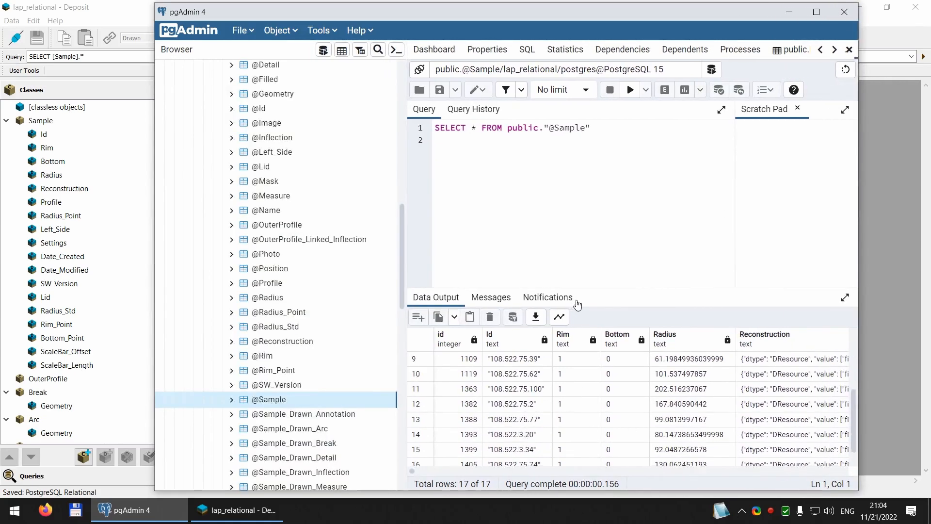
left_click_drag(584, 289, 616, 118)
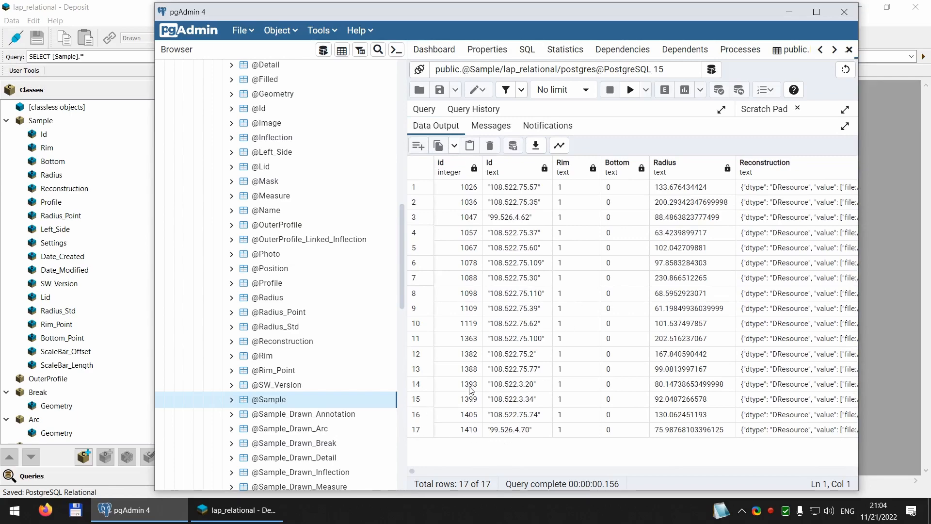
scroll(451, 475, "right", 5)
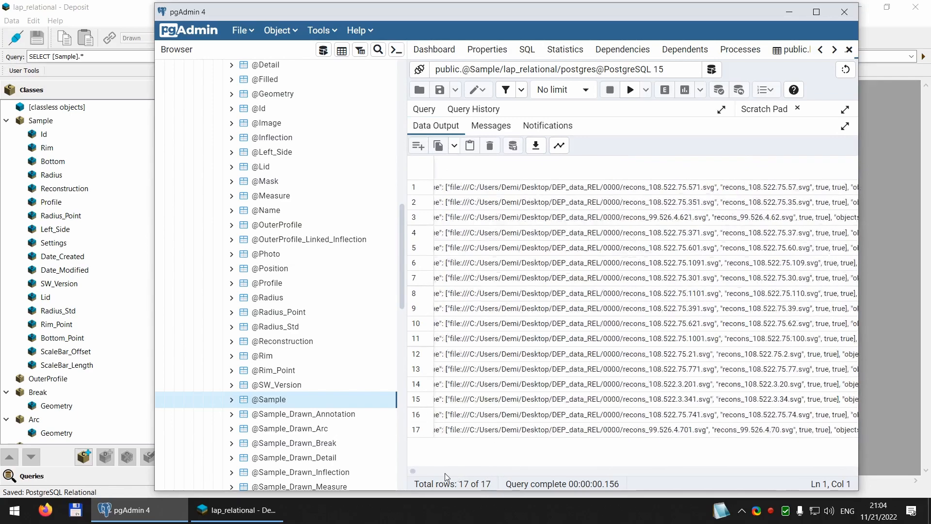
scroll(408, 470, "left", 5)
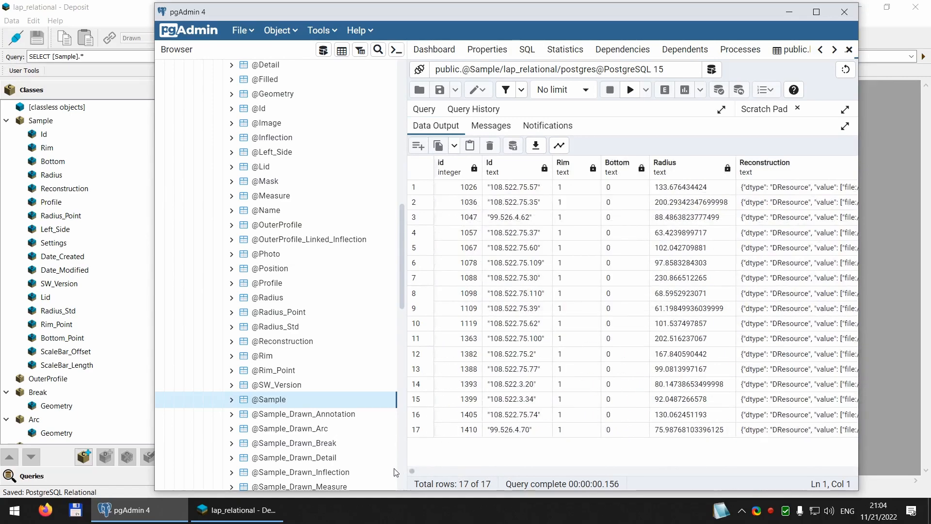
scroll(417, 473, "right", 5)
scroll(405, 473, "left", 5)
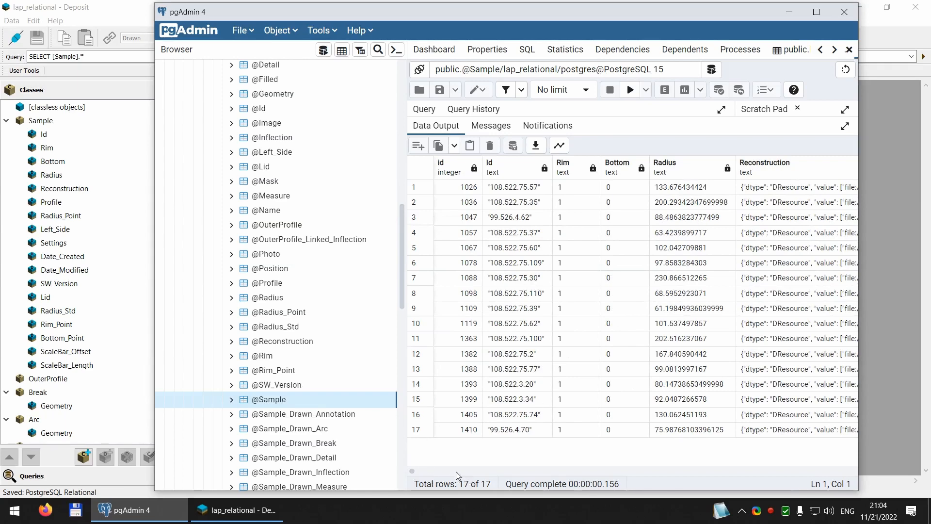
scroll(456, 471, "right", 15)
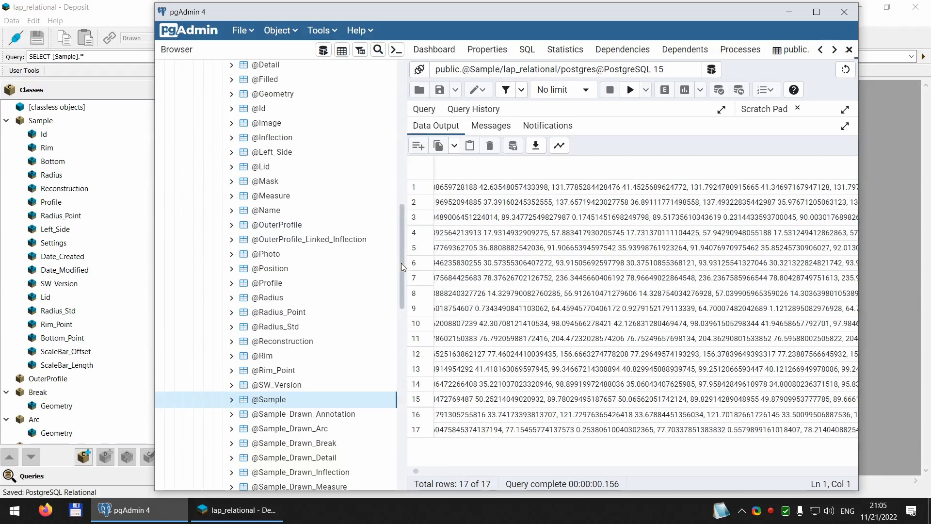
left_click(813, 13)
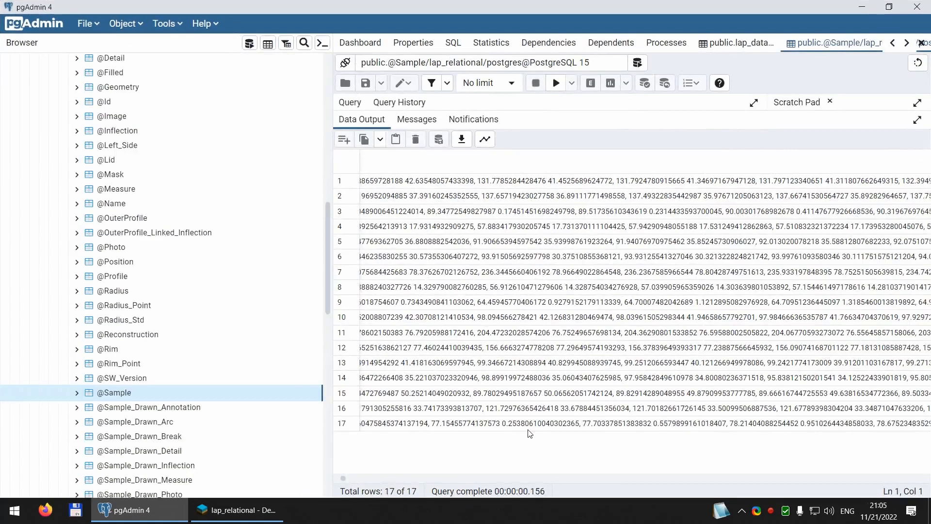
left_click_drag(349, 478, 339, 478)
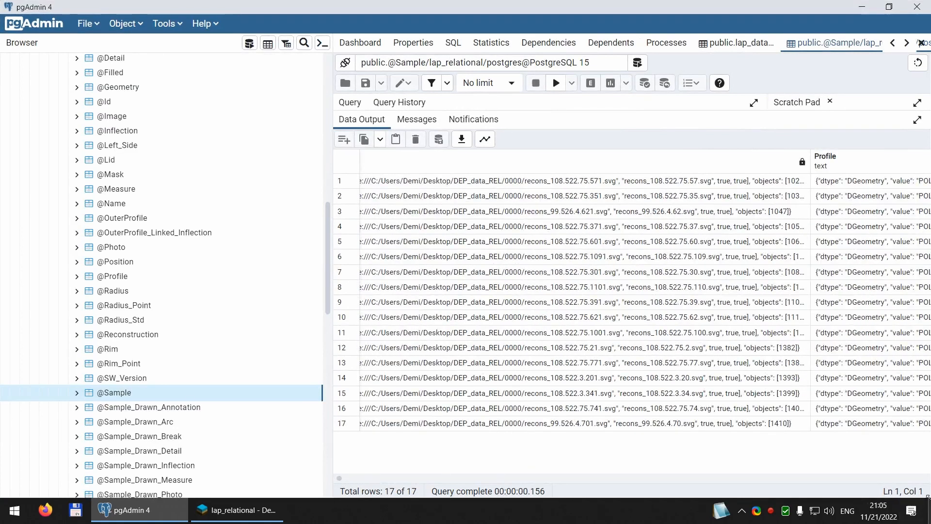
left_click(865, 182)
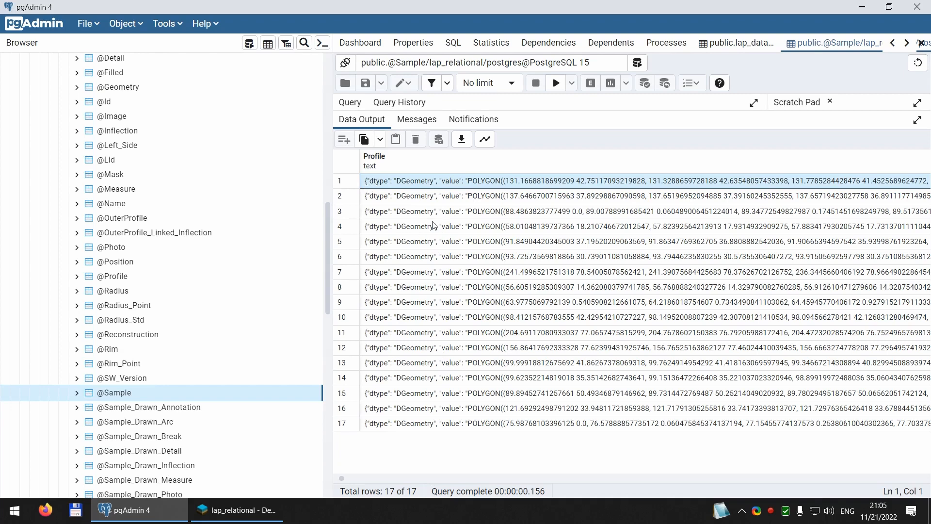
left_click(418, 198)
left_click(409, 209)
left_click(480, 228)
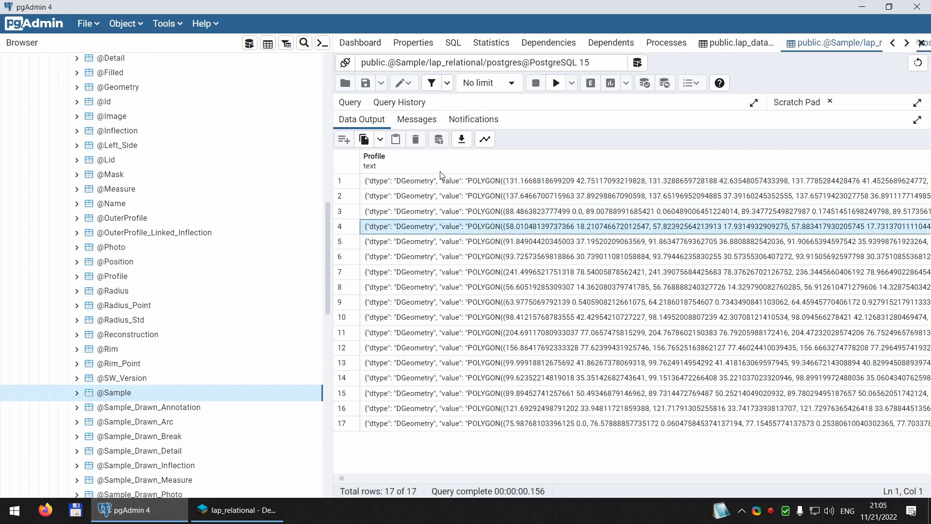
scroll(388, 476, "right", 10)
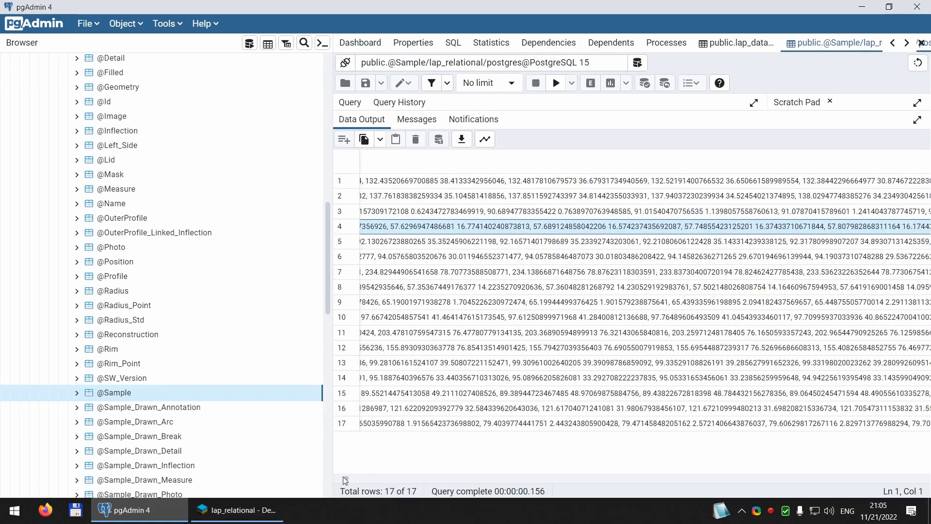
scroll(252, 359, "down", 9)
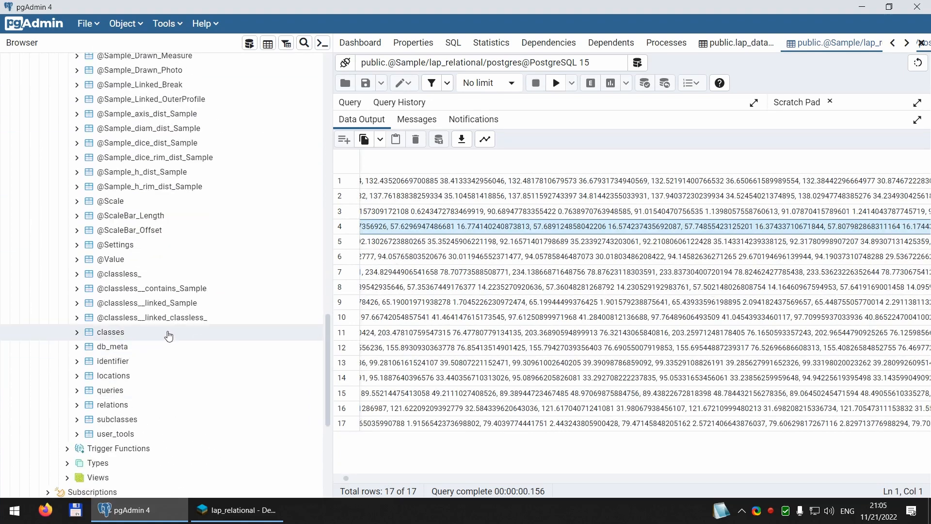
scroll(213, 372, "up", 3)
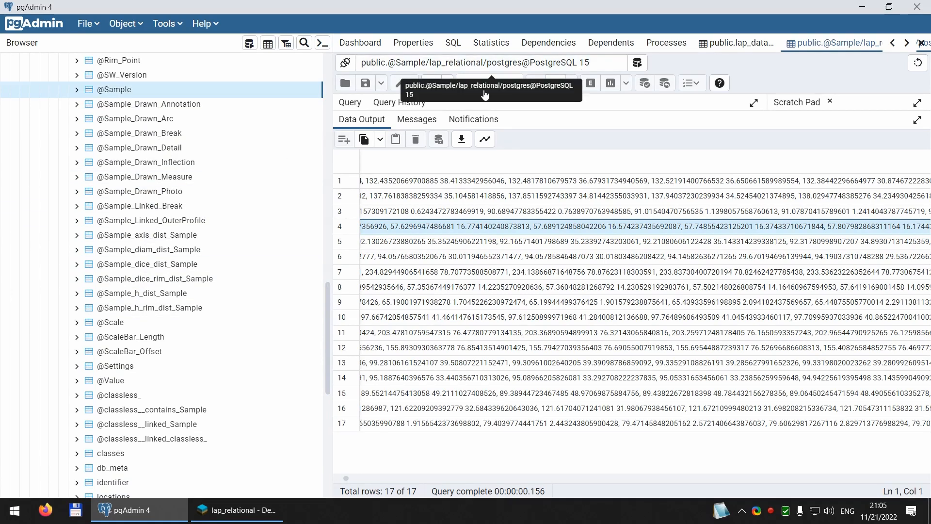
left_click(158, 196)
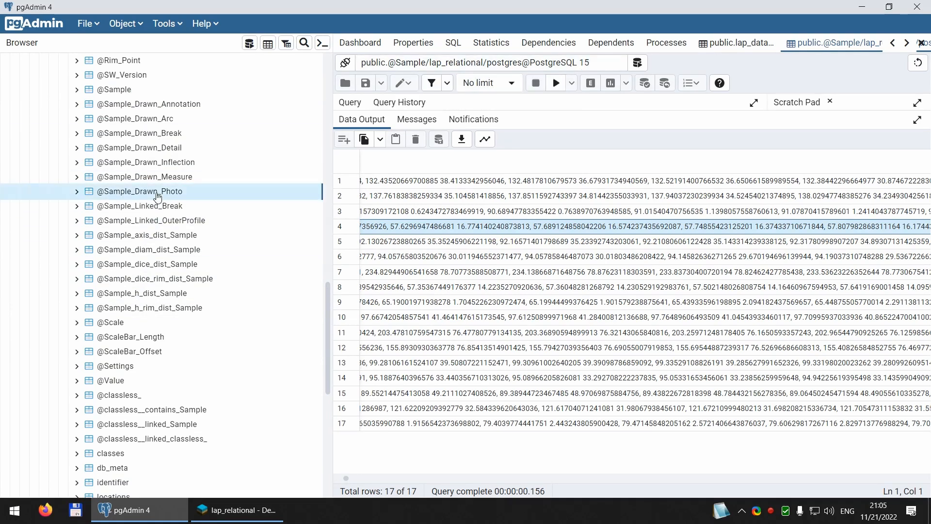
right_click(158, 196)
mouse_move(206, 406)
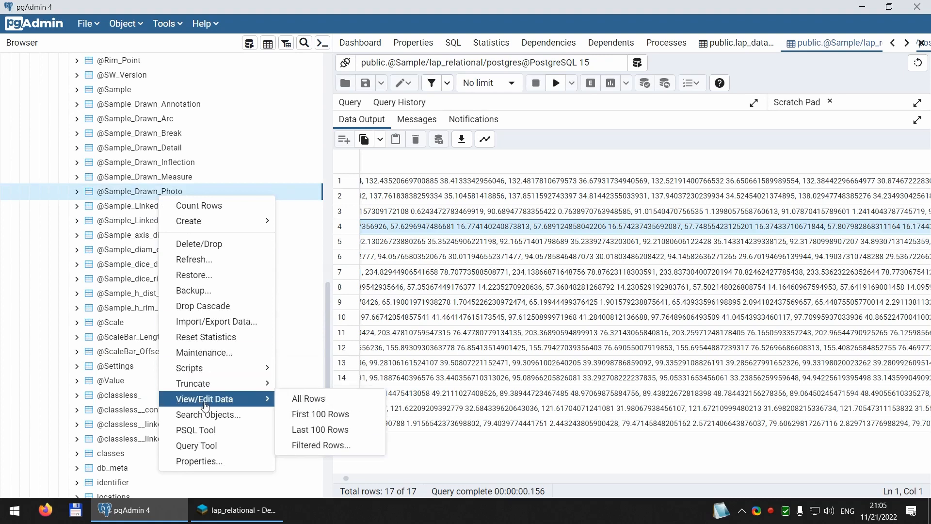
left_click(313, 400)
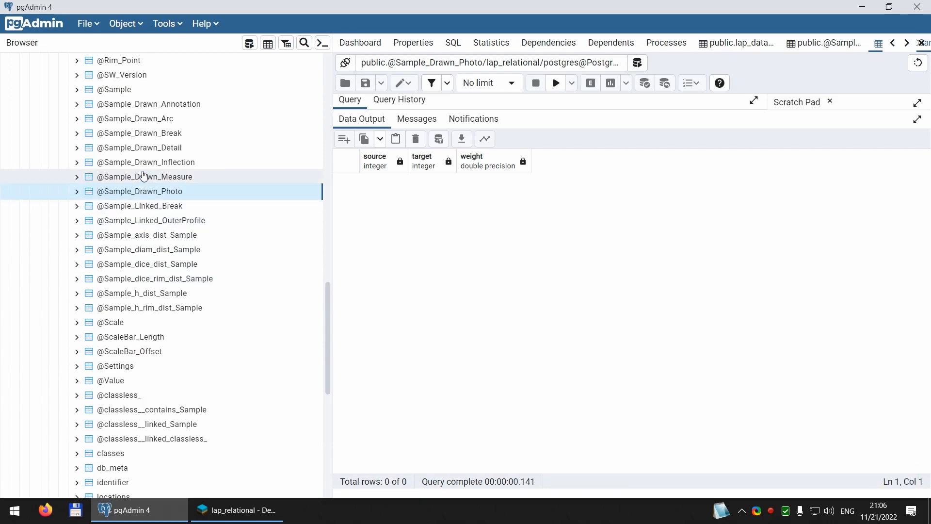
right_click(152, 122)
mouse_move(235, 313)
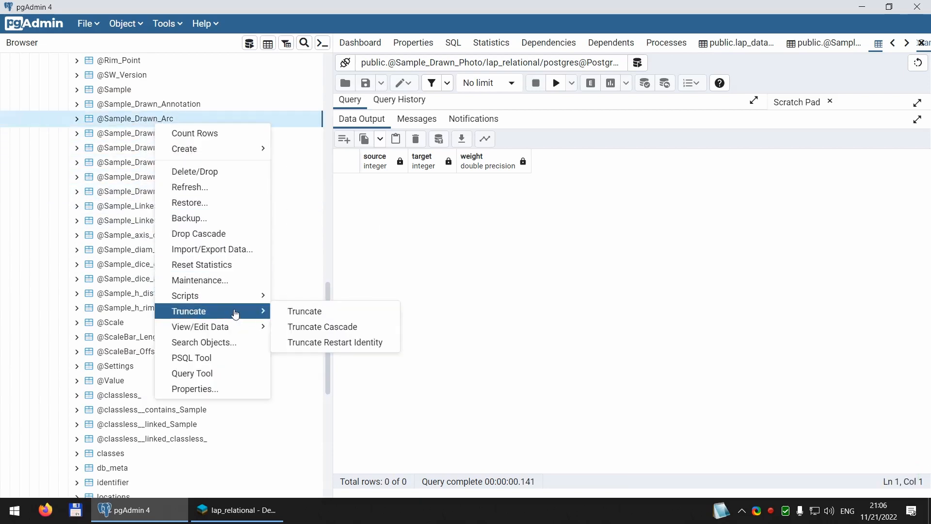
left_click(290, 329)
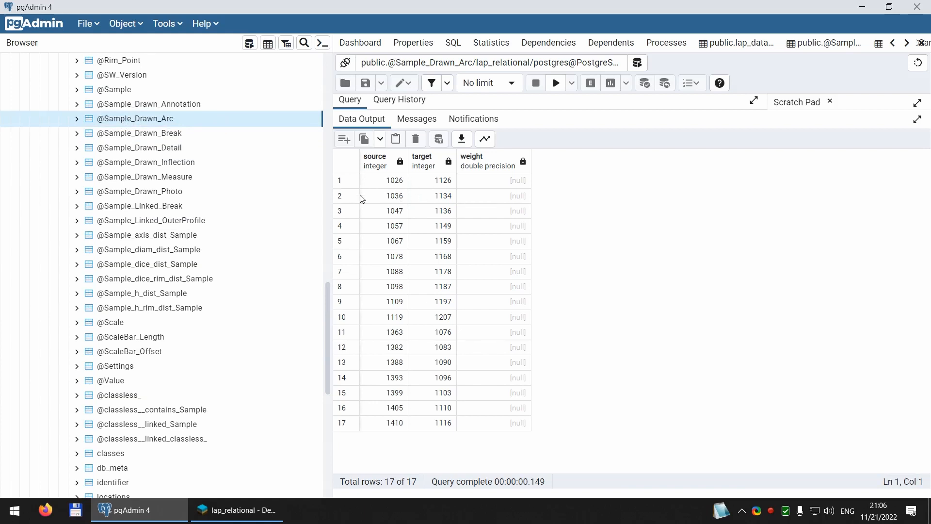
Look through the full list of tables in the public schema of lap_relational
scroll(221, 217, "up", 4)
scroll(203, 334, "down", 5)
scroll(202, 334, "down", 5)
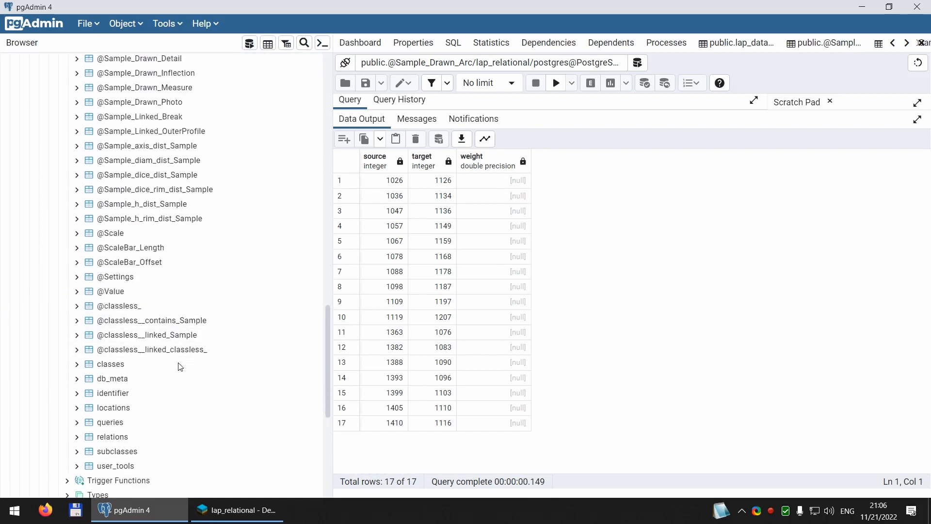
scroll(188, 368, "up", 12)
scroll(181, 364, "up", 10)
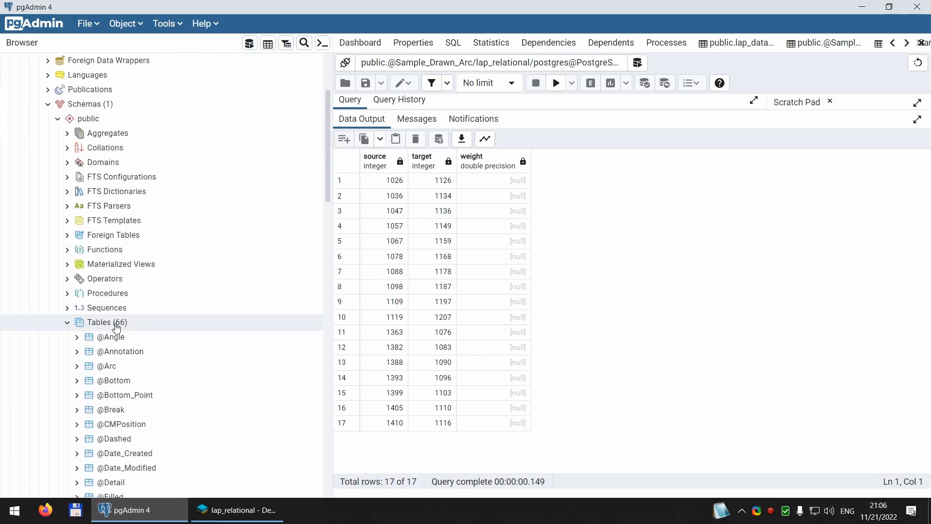
scroll(117, 327, "down", 3)
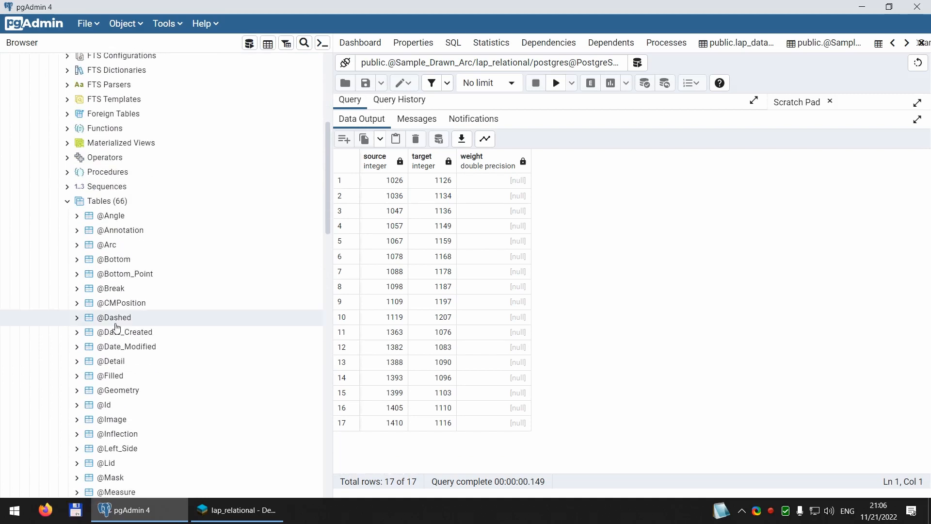